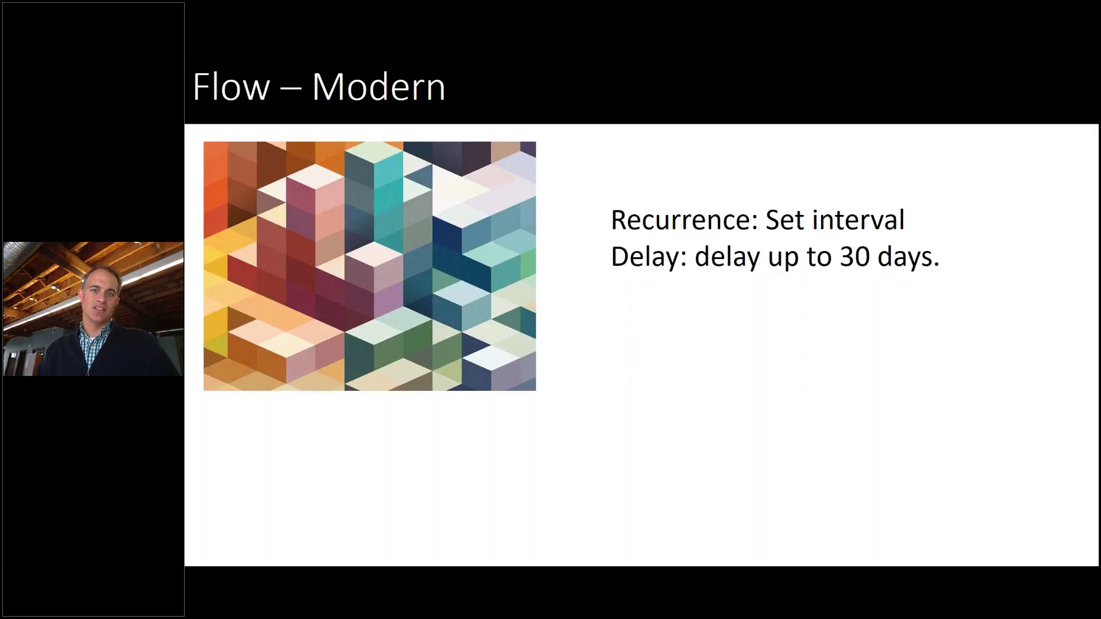
End the slideshow and return to editing slide 3, 'Flow – Modern', in Triggered.pptx.
key(Escape)
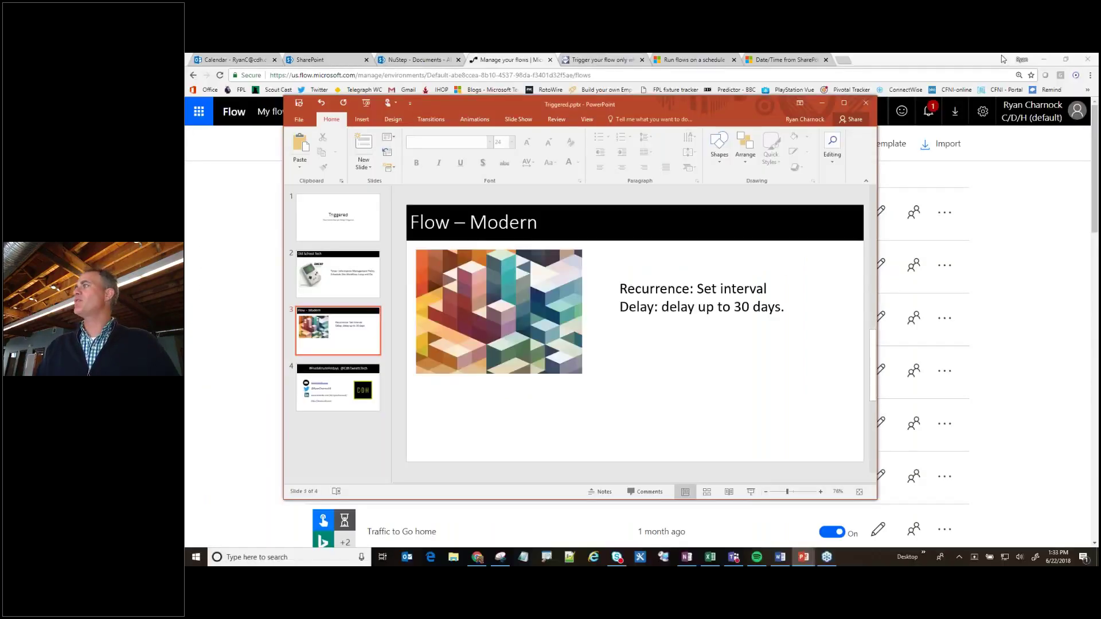
Bring up the NuStep Documents library in the browser and glance at its upload options.
click(824, 104)
click(413, 60)
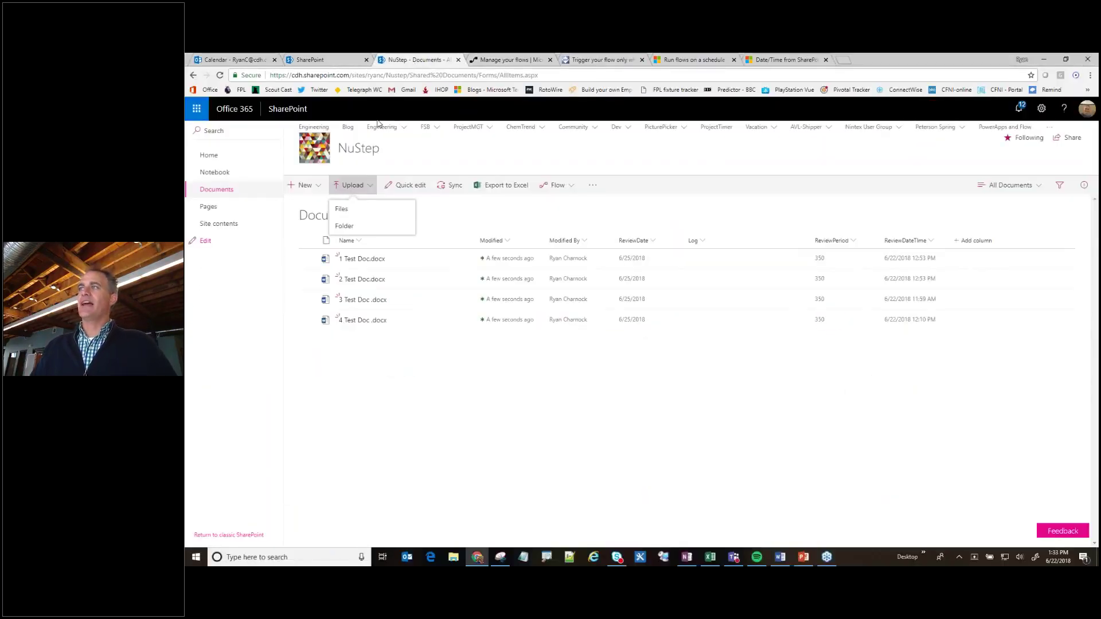
click(352, 184)
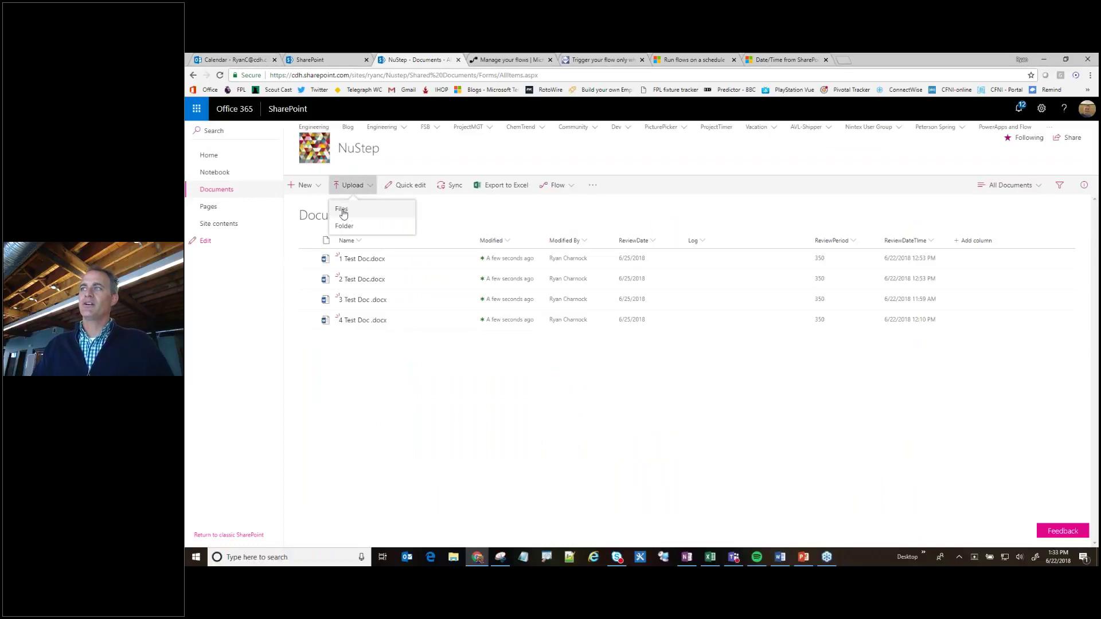
click(453, 167)
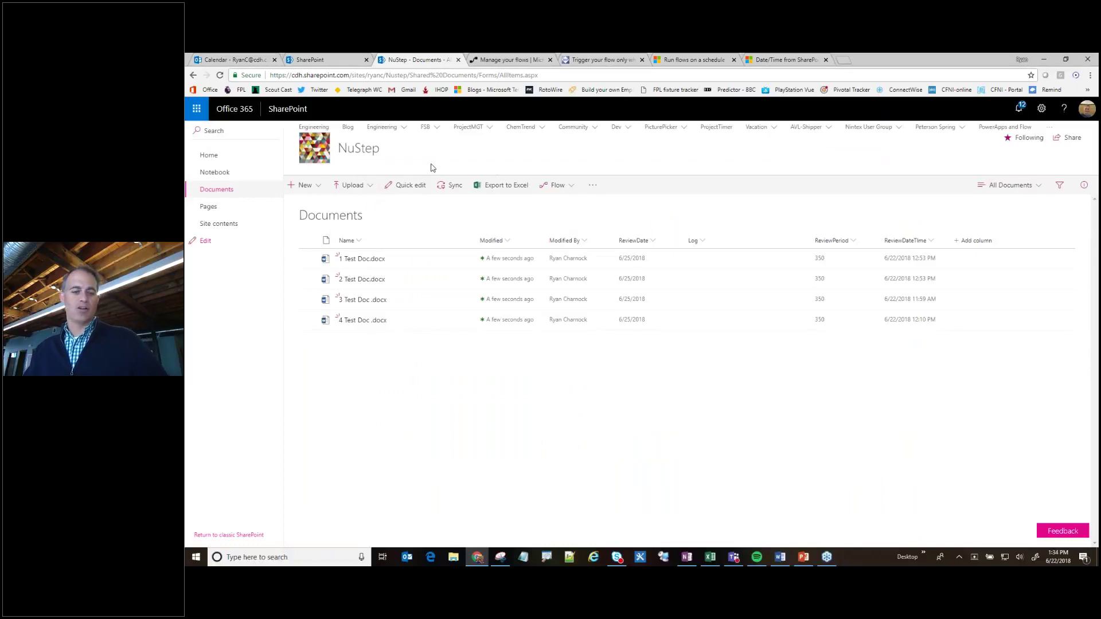
Annotate the four test documents' names and Modified dates, then return to My flows.
drag(404, 255, 554, 187)
drag(459, 266, 590, 265)
drag(445, 303, 530, 326)
drag(420, 348, 523, 393)
key(Escape)
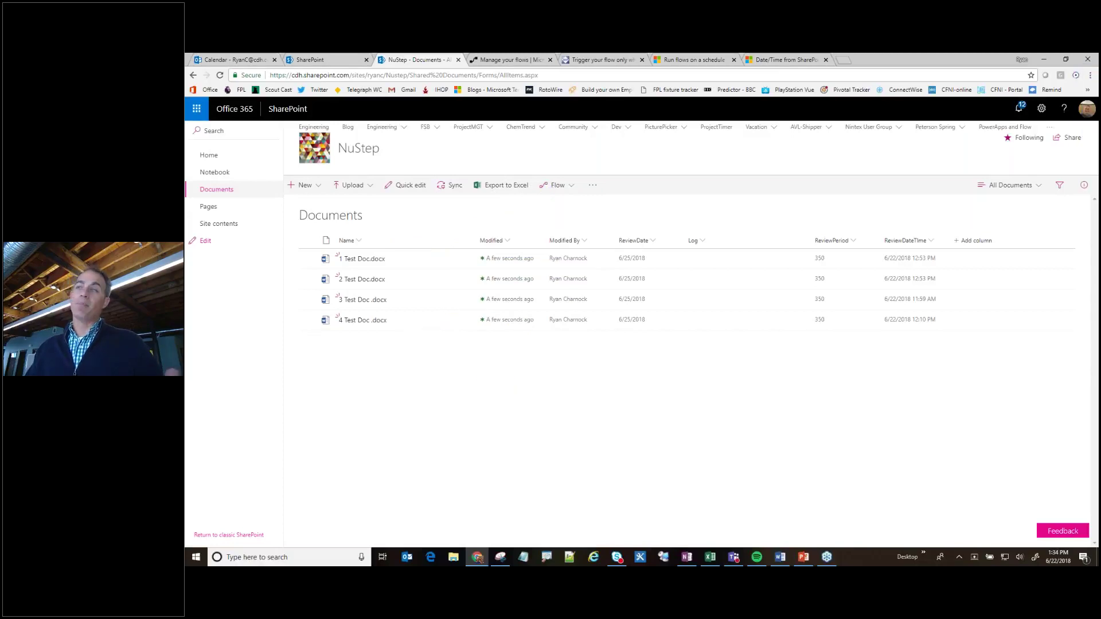
click(501, 59)
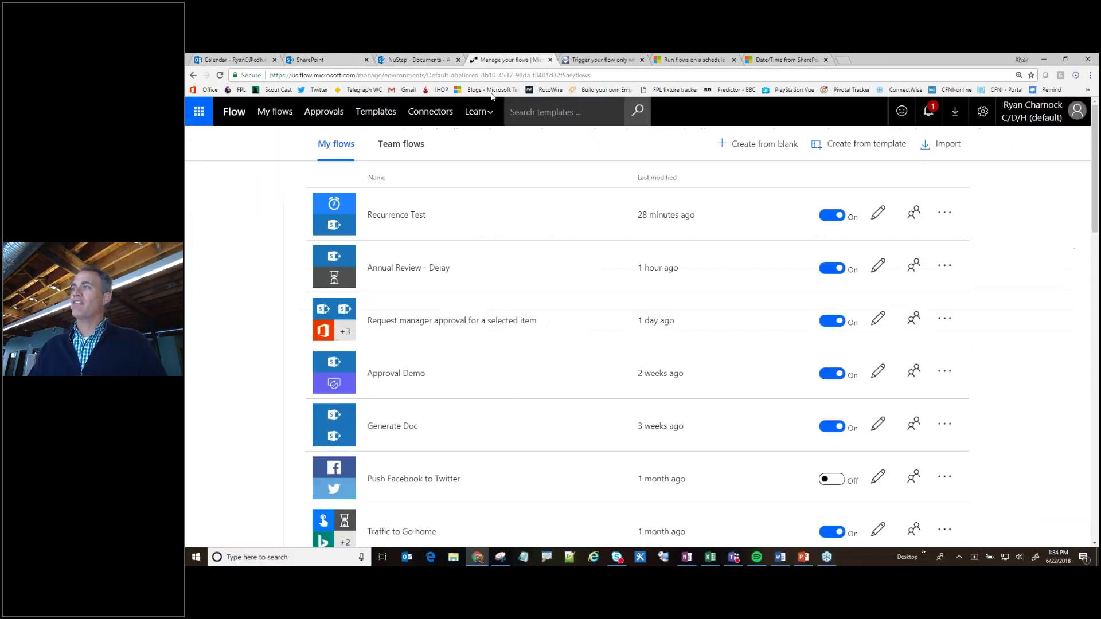
Open Annual Review - Delay in the designer and expand its file-created trigger and 6-second Delay.
click(412, 270)
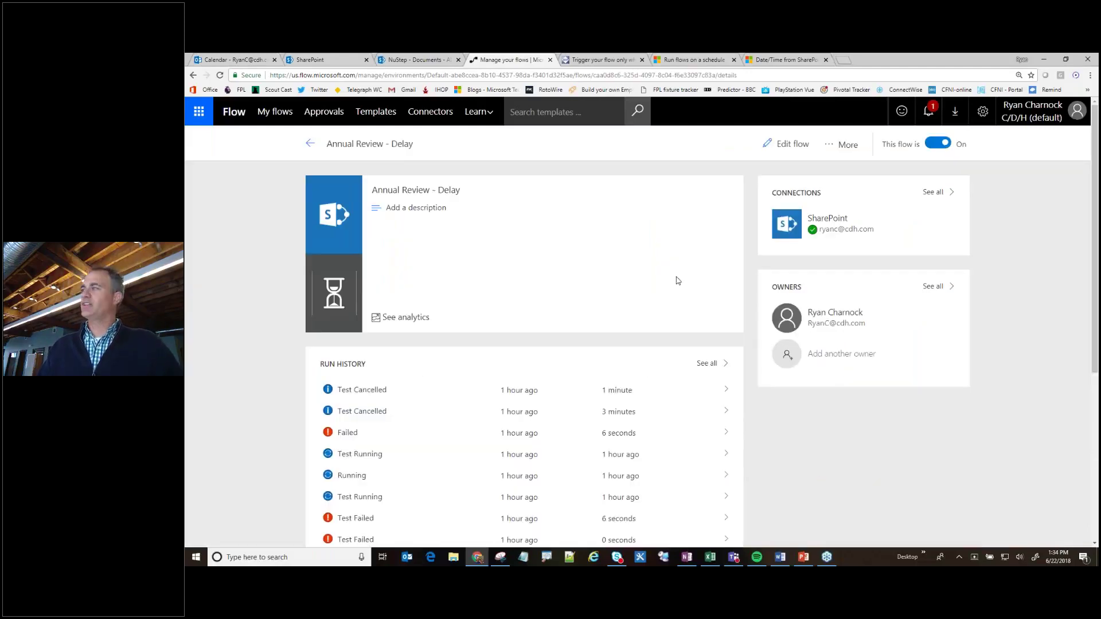
click(793, 144)
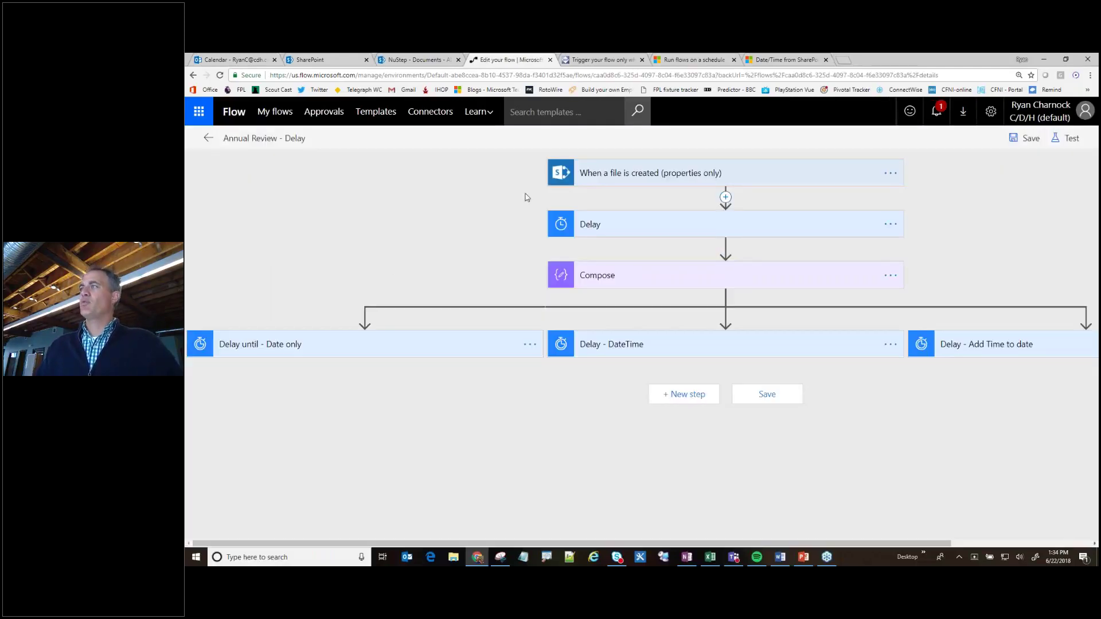
click(601, 179)
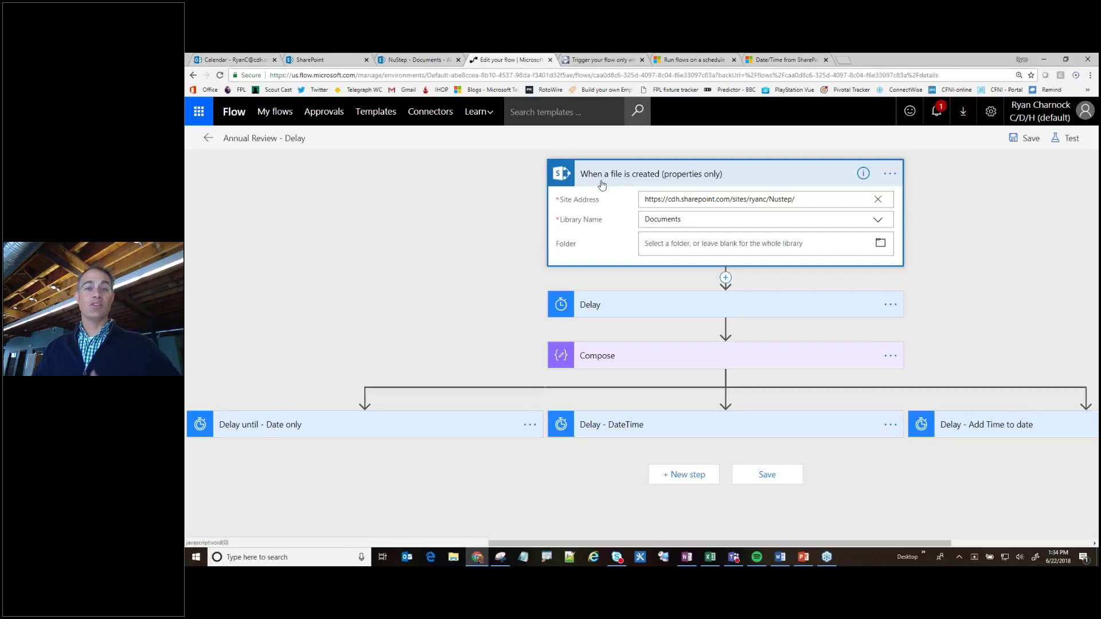
click(609, 304)
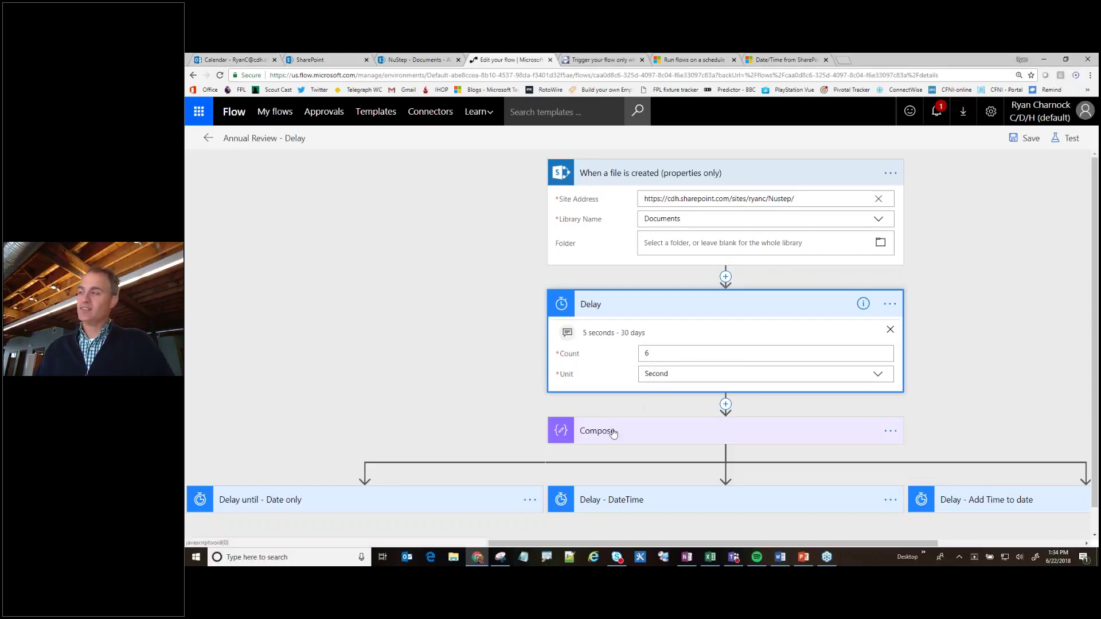
Expand Delay until - Date only and label the Delay and Date only steps 1 and 2.
click(709, 304)
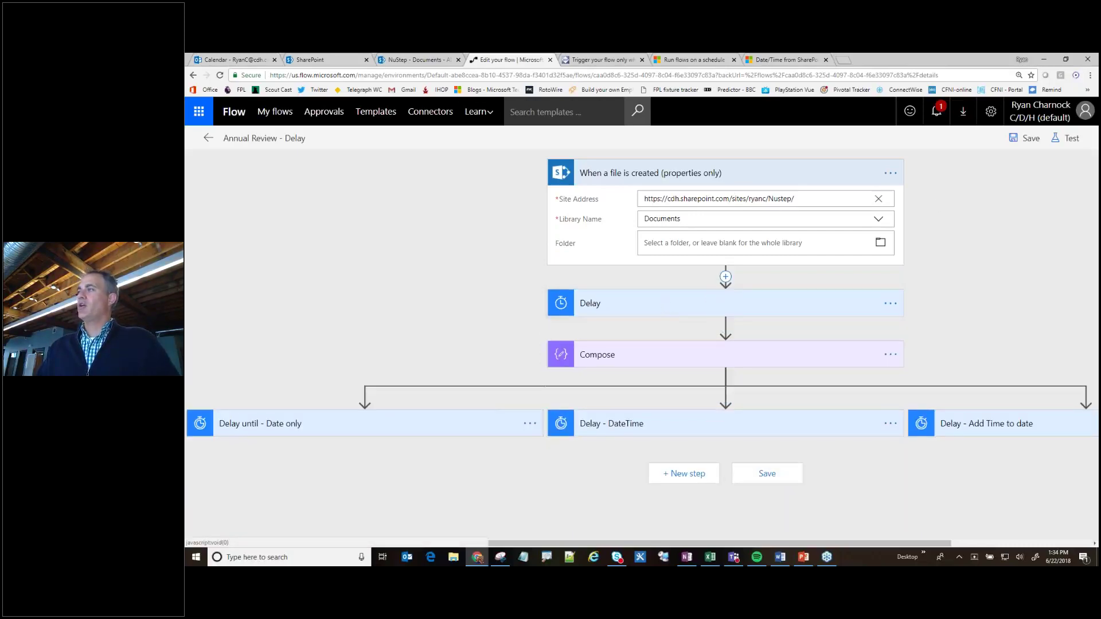
click(264, 433)
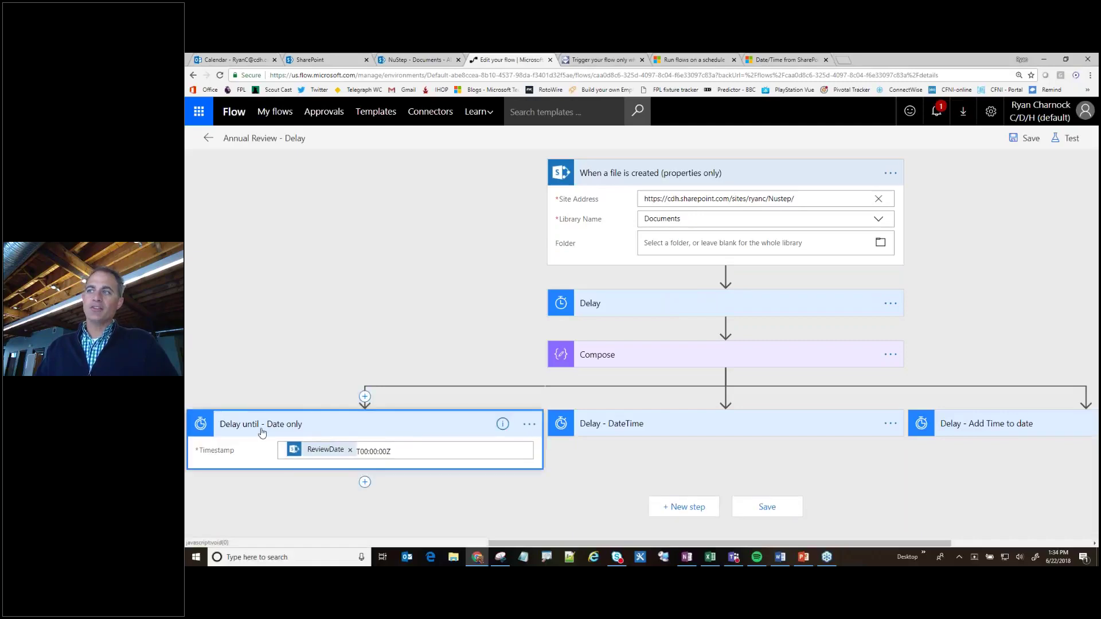
key(ctrl+shift+p)
drag(513, 287, 516, 315)
drag(249, 388, 301, 401)
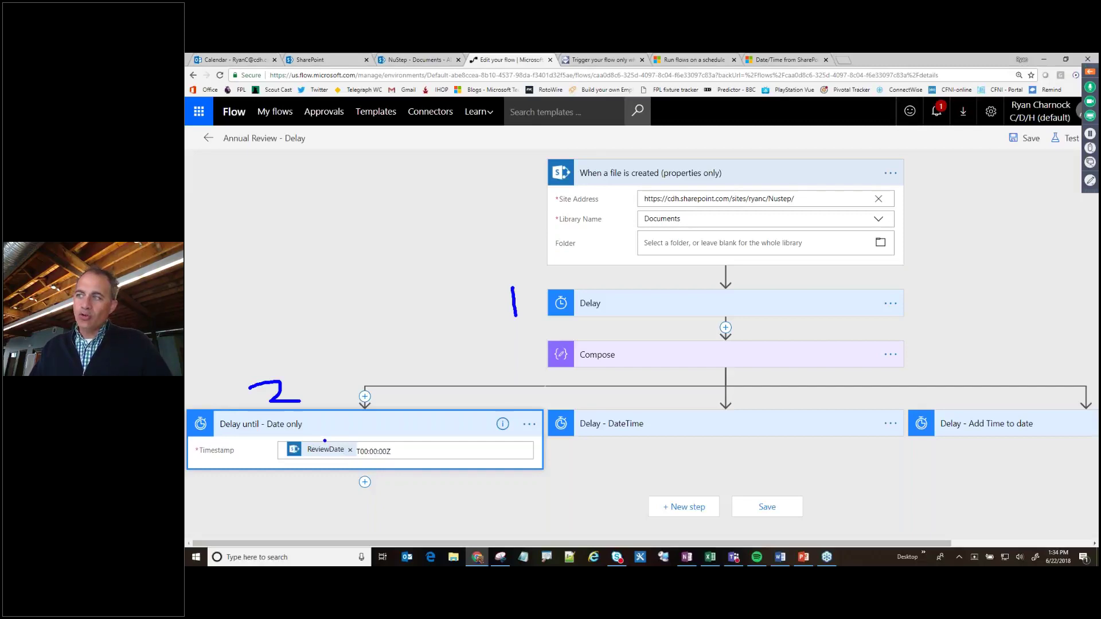
Point arrows at the ReviewDate token and T00:00:00Z suffix, then expand Delay - DateTime.
drag(324, 440, 389, 338)
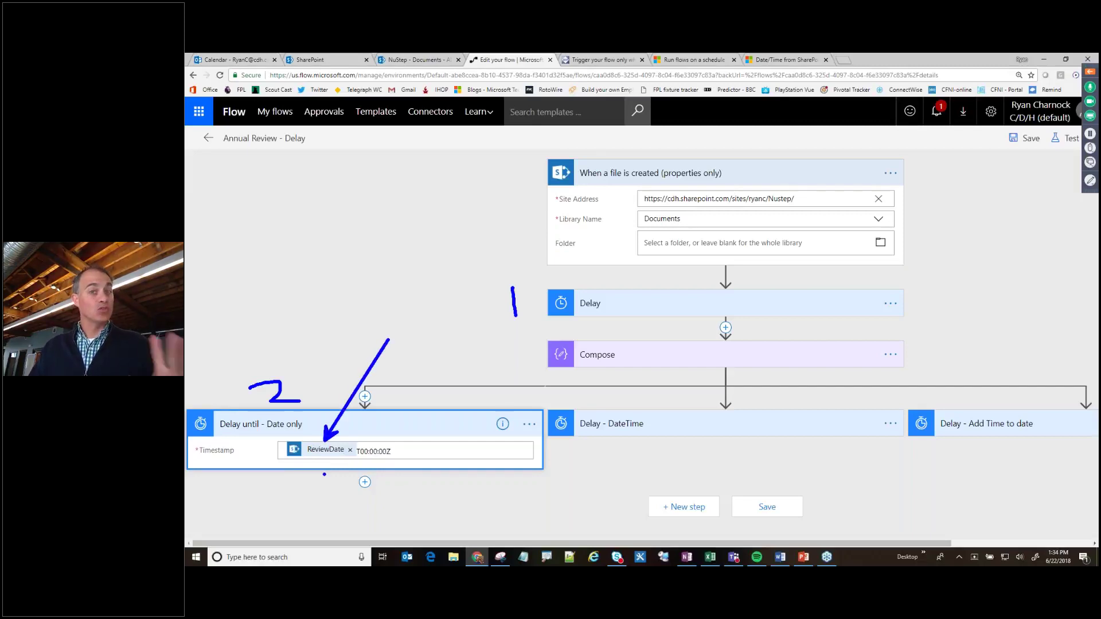
drag(389, 448, 445, 379)
drag(377, 459, 402, 514)
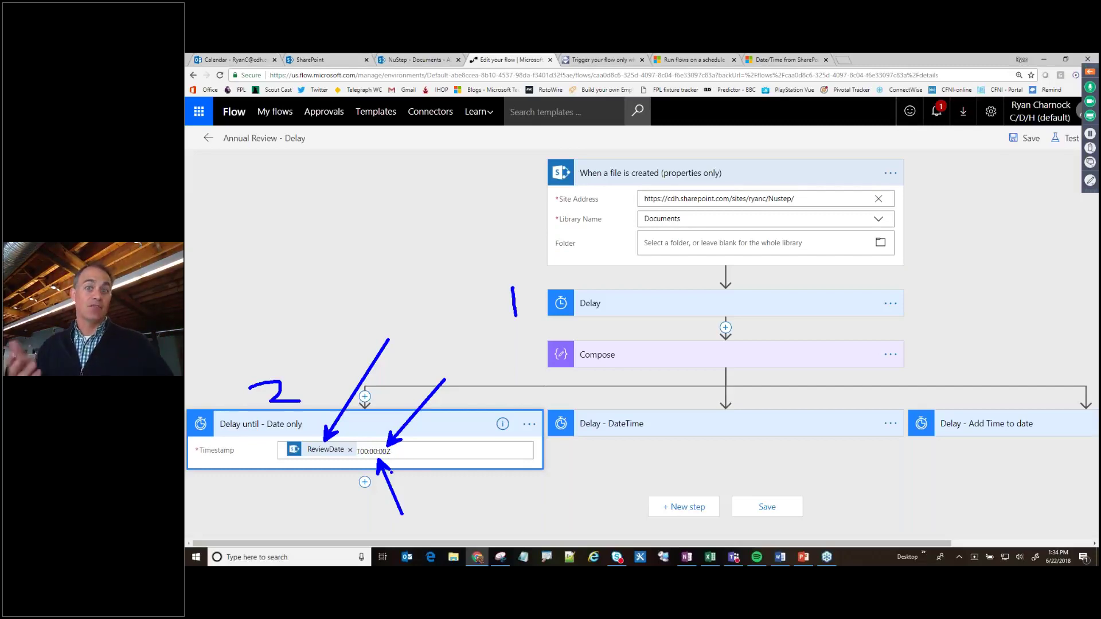
click(631, 428)
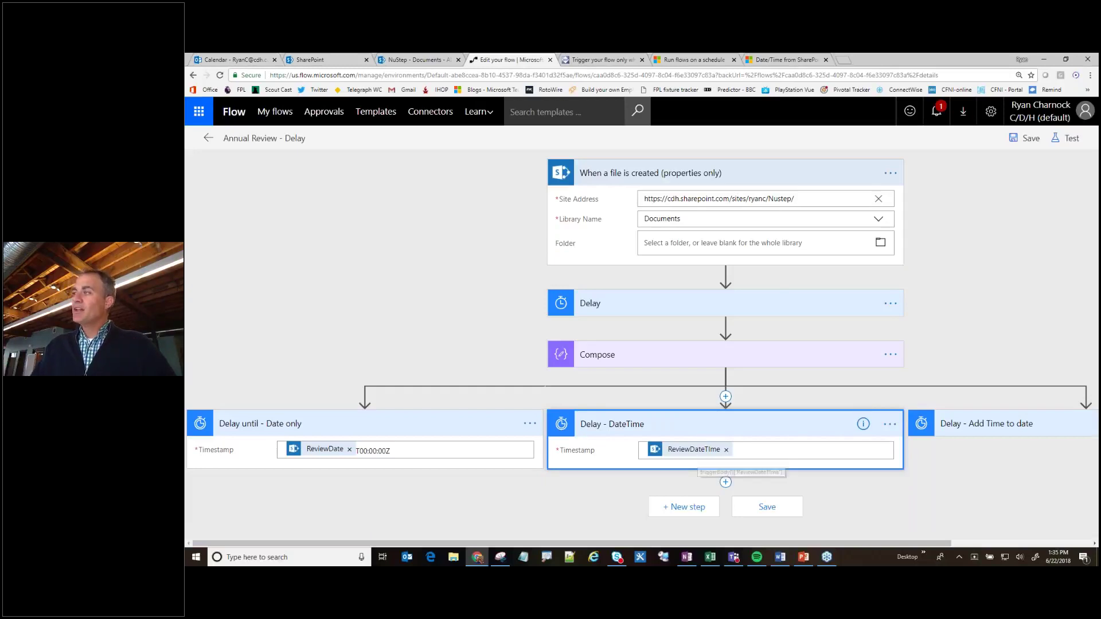
Expand the Compose step's addDays input and the Delay - Add Time to date Timestamp.
click(691, 359)
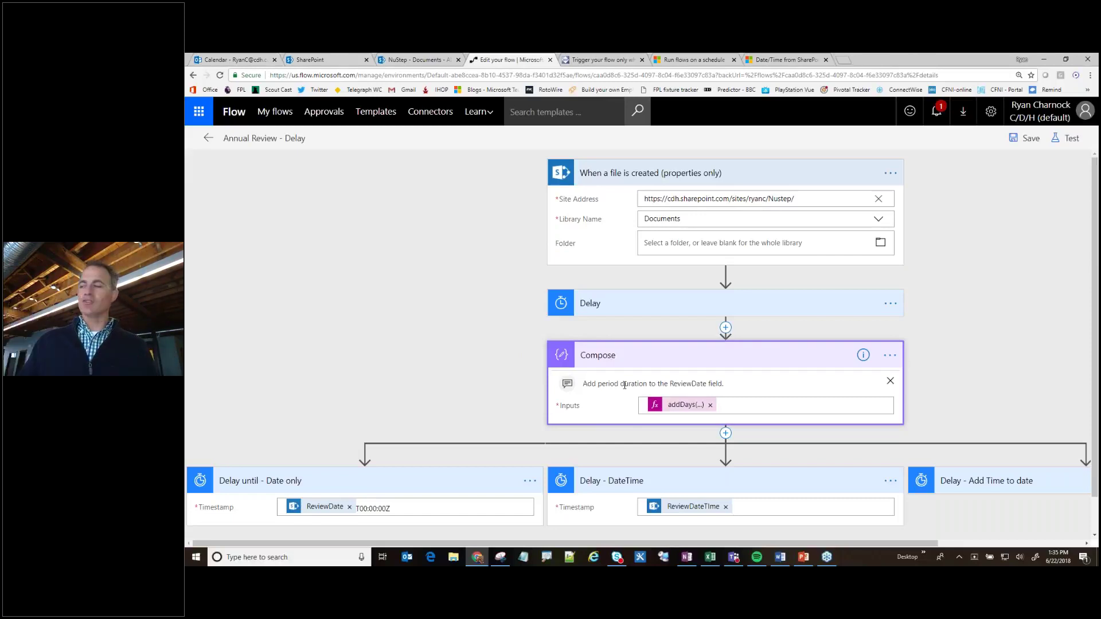
click(997, 481)
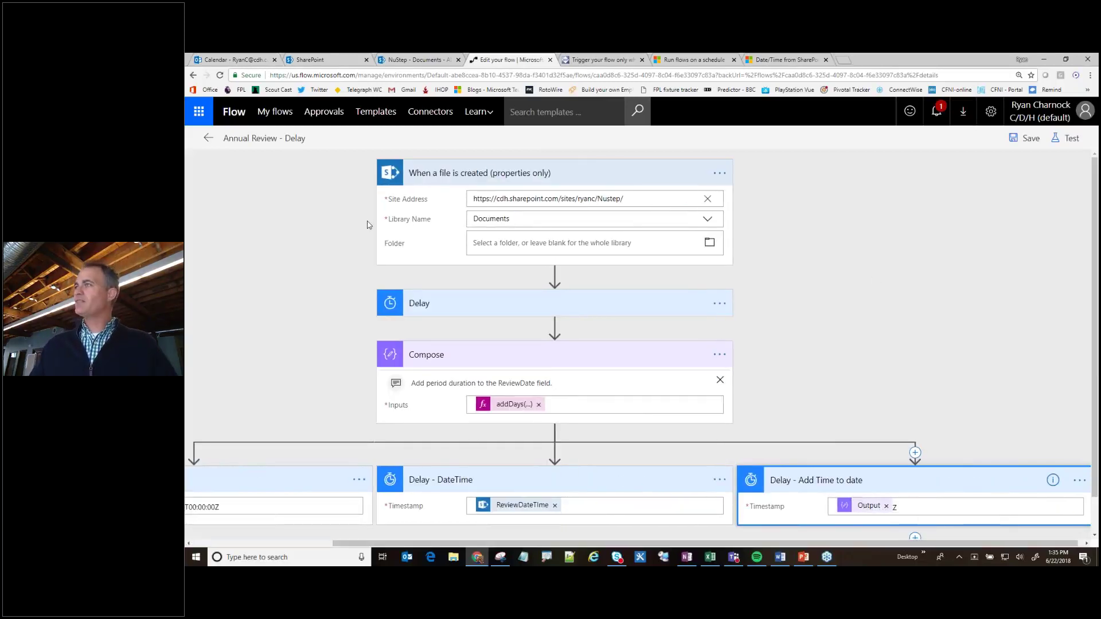
Upload 5 Test Doc.docx to the NuStep Documents library and go back to the flow editor.
click(416, 59)
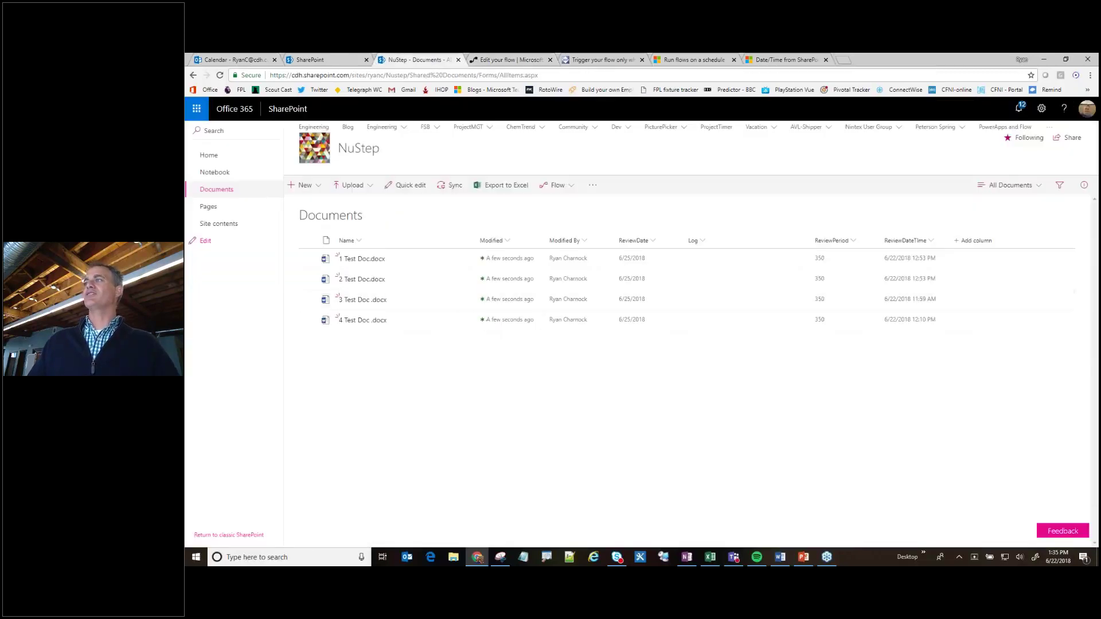
click(351, 184)
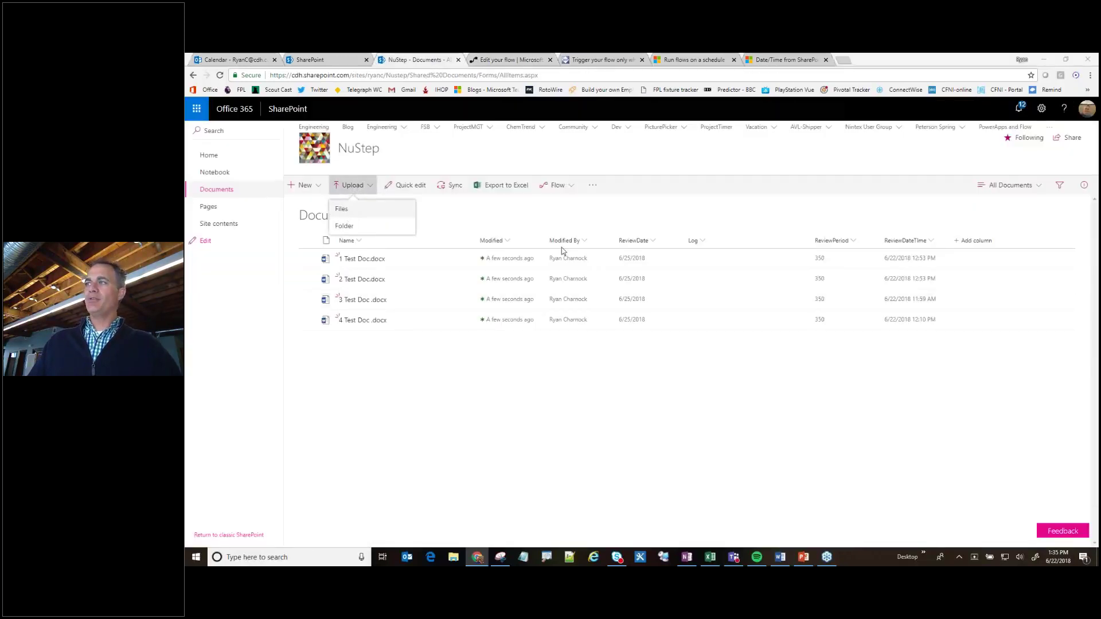
double_click(367, 211)
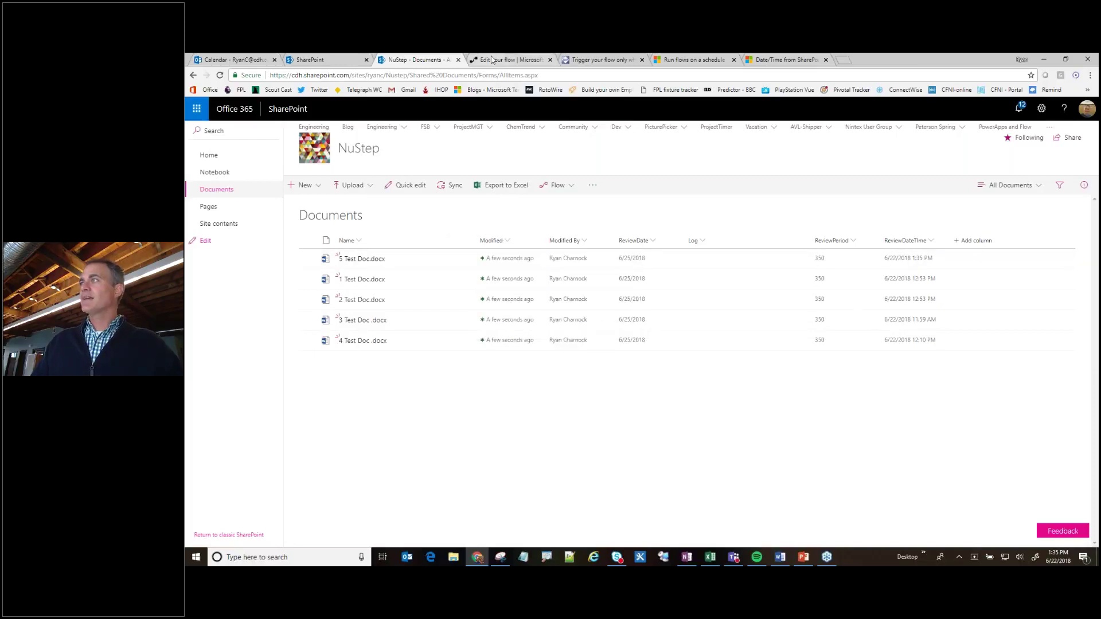
key(ctrl+Tab)
Leave the editor without saving and open the newest running Annual Review - Delay run.
click(197, 136)
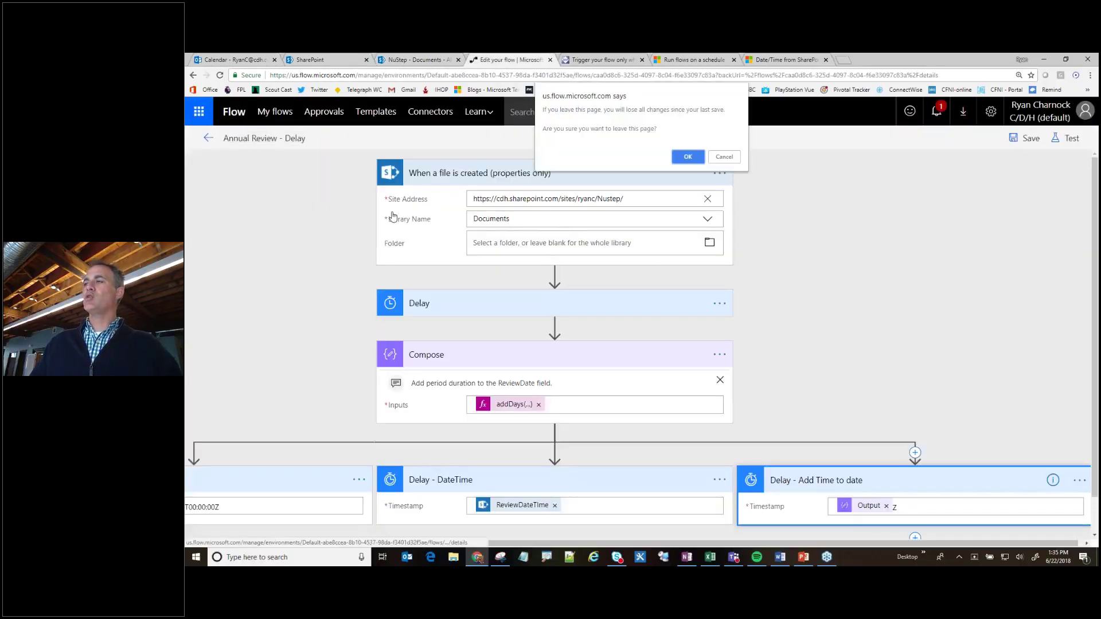
key(Return)
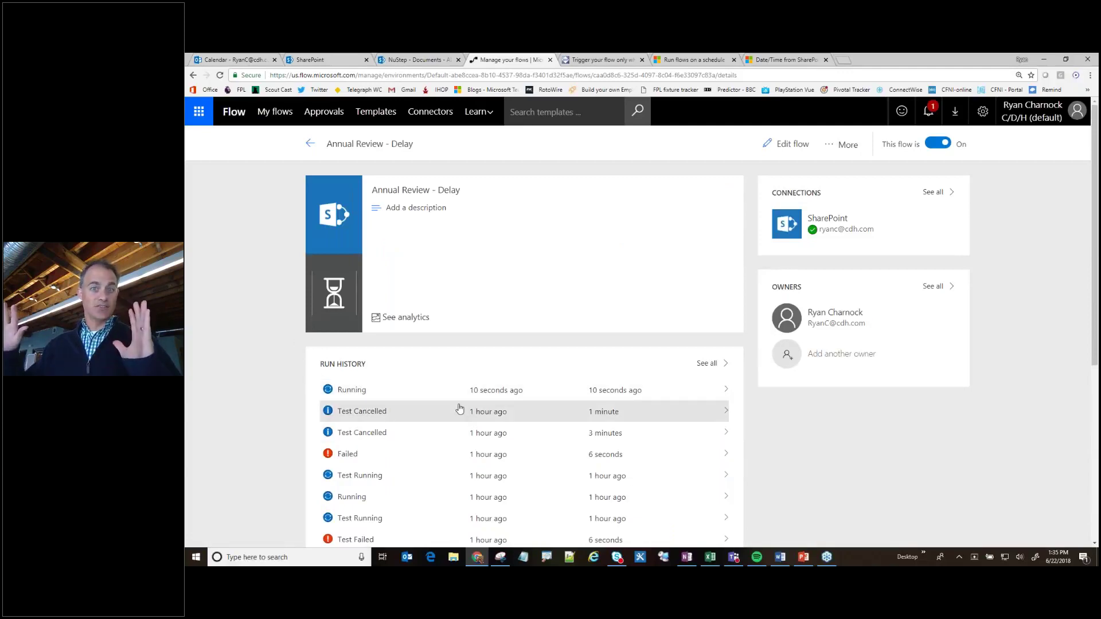
scroll(324, 390, down, 3)
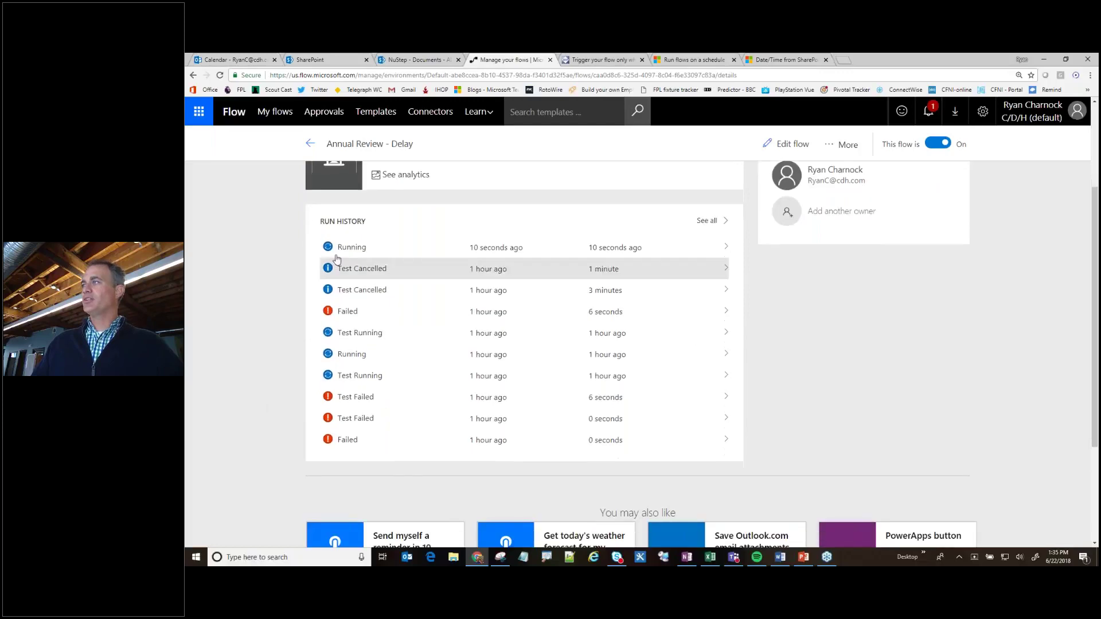
click(562, 253)
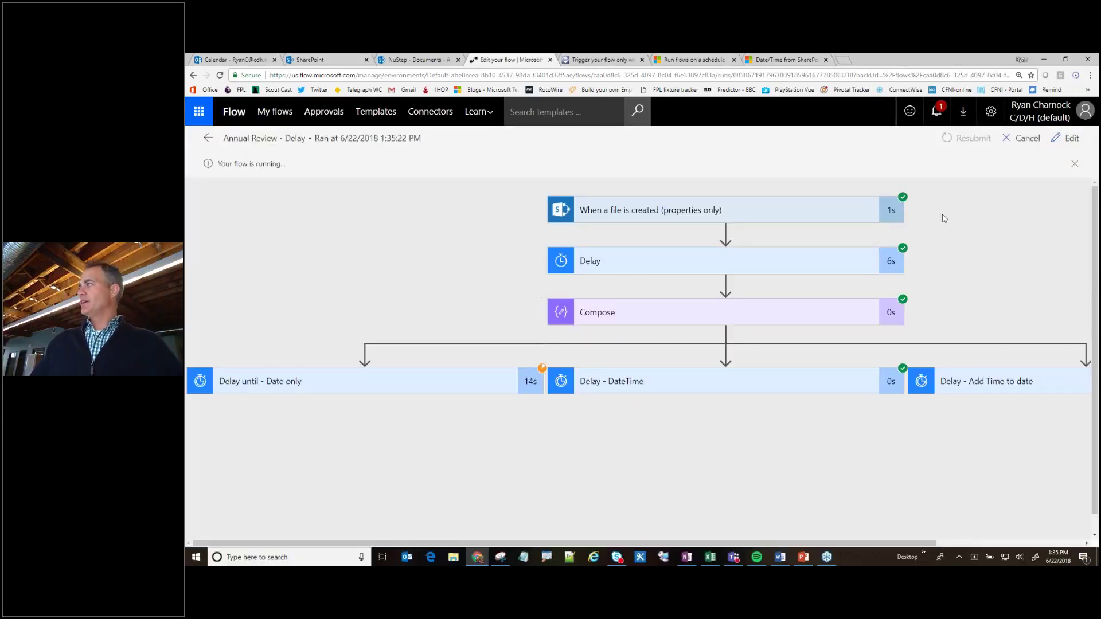
drag(980, 152, 910, 195)
drag(1022, 194, 910, 243)
drag(1040, 255, 916, 300)
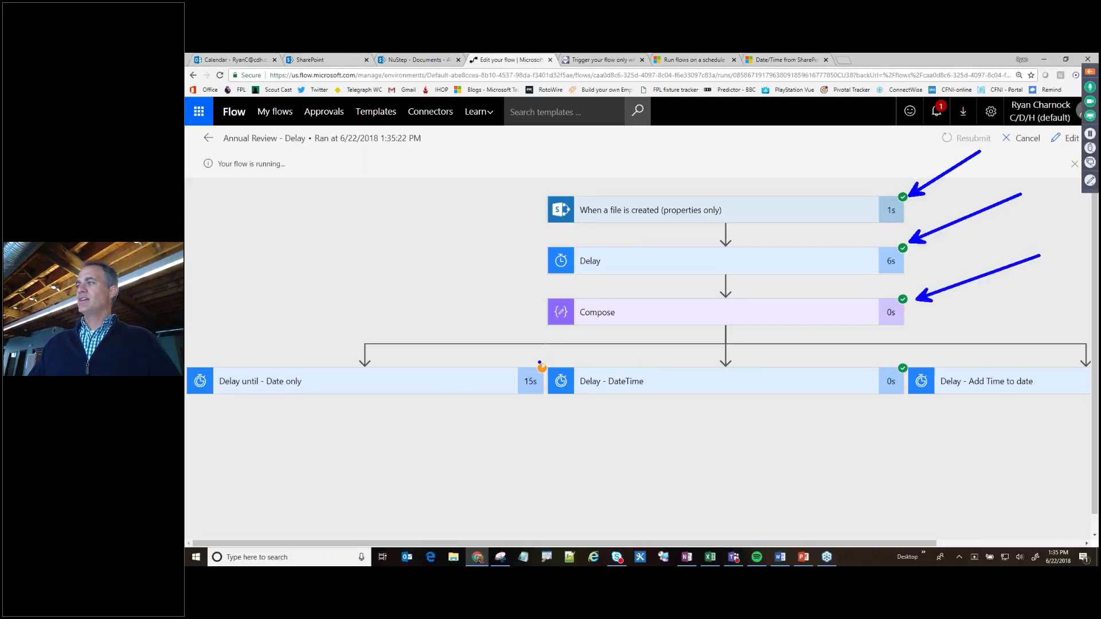
drag(538, 363, 580, 309)
drag(903, 363, 973, 311)
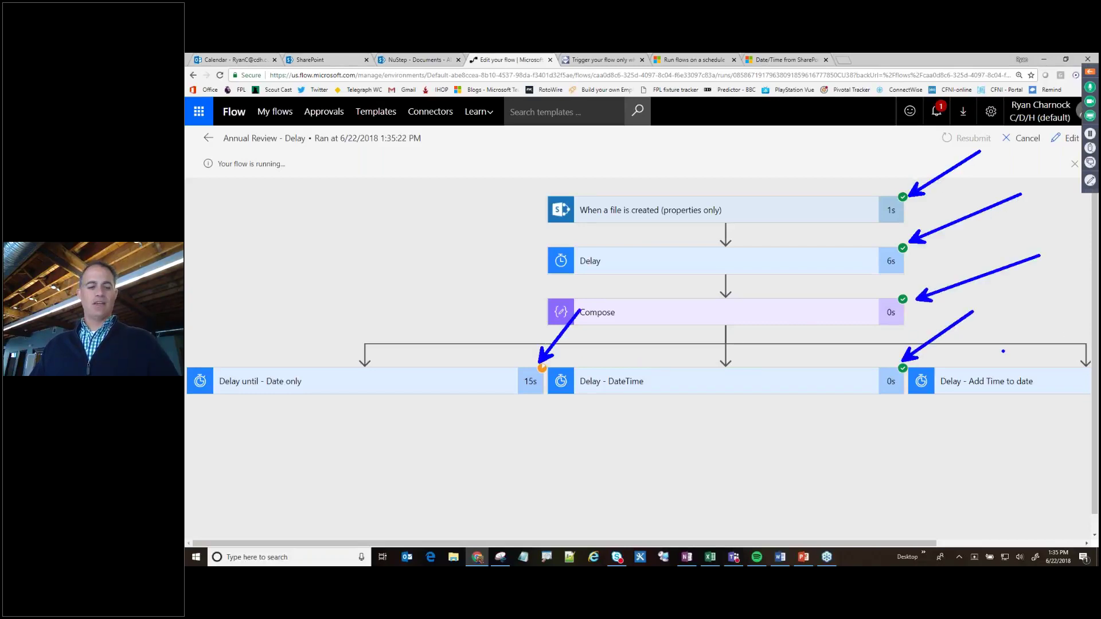
key(Escape)
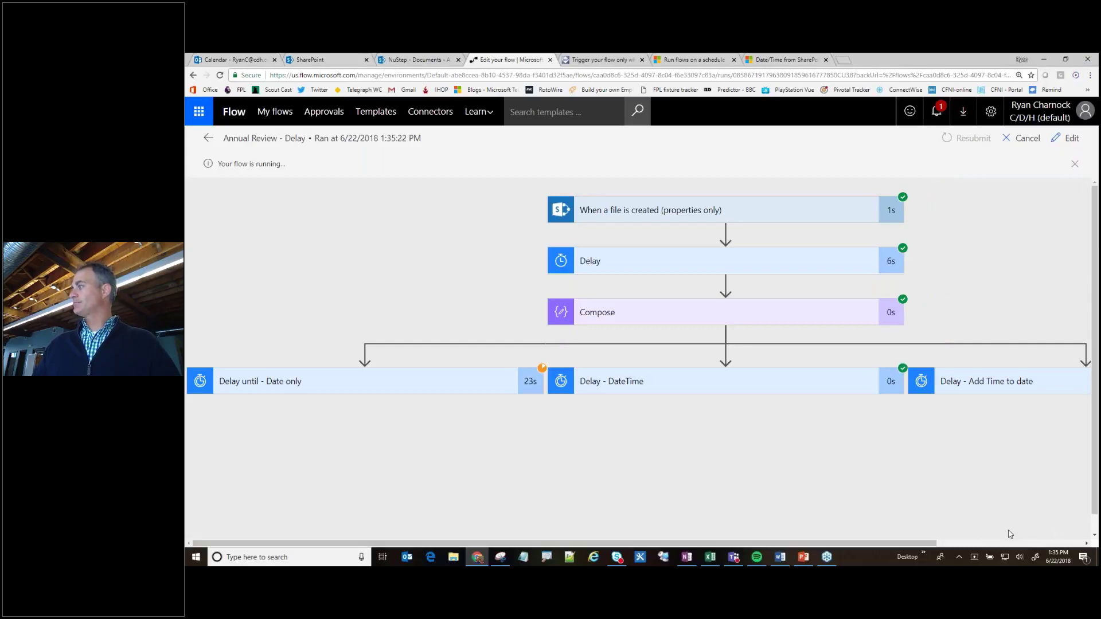
click(1002, 545)
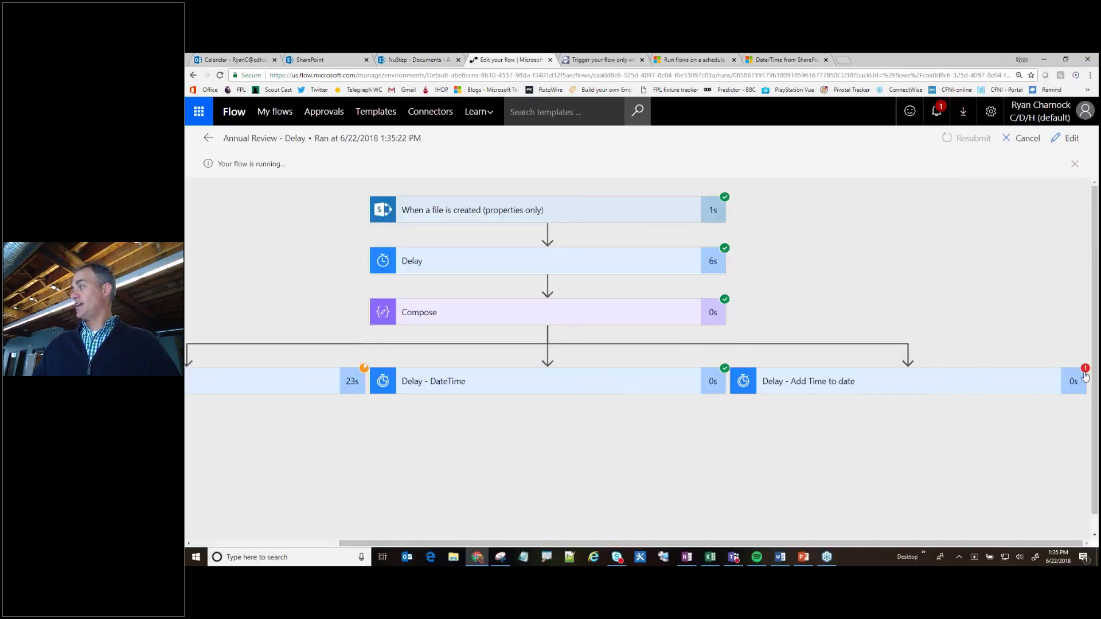
drag(972, 545, 670, 545)
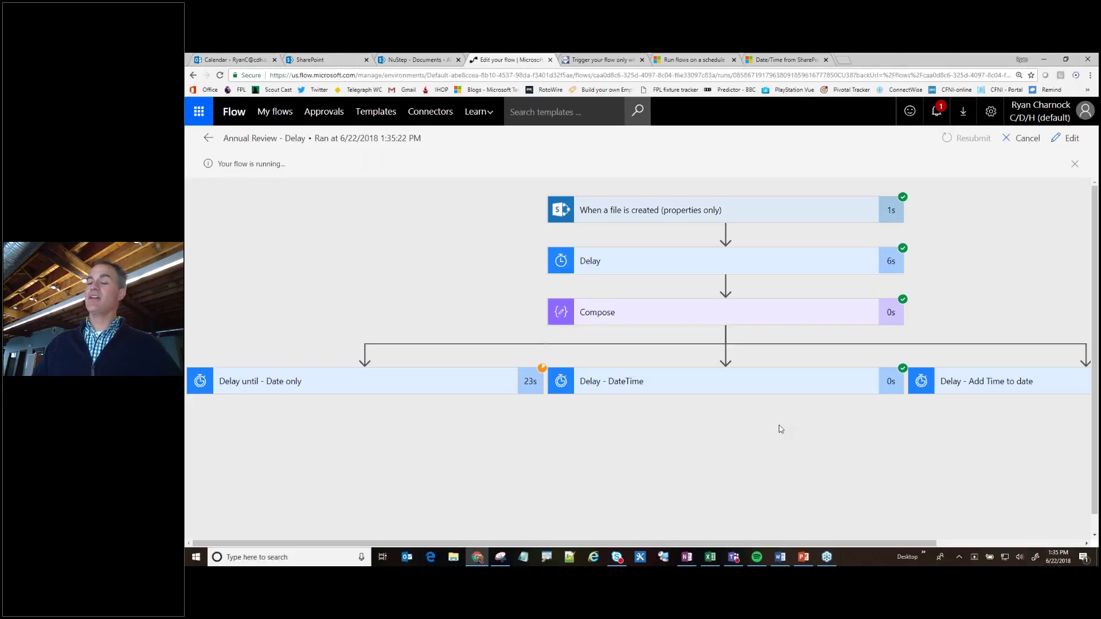
click(606, 217)
click(606, 218)
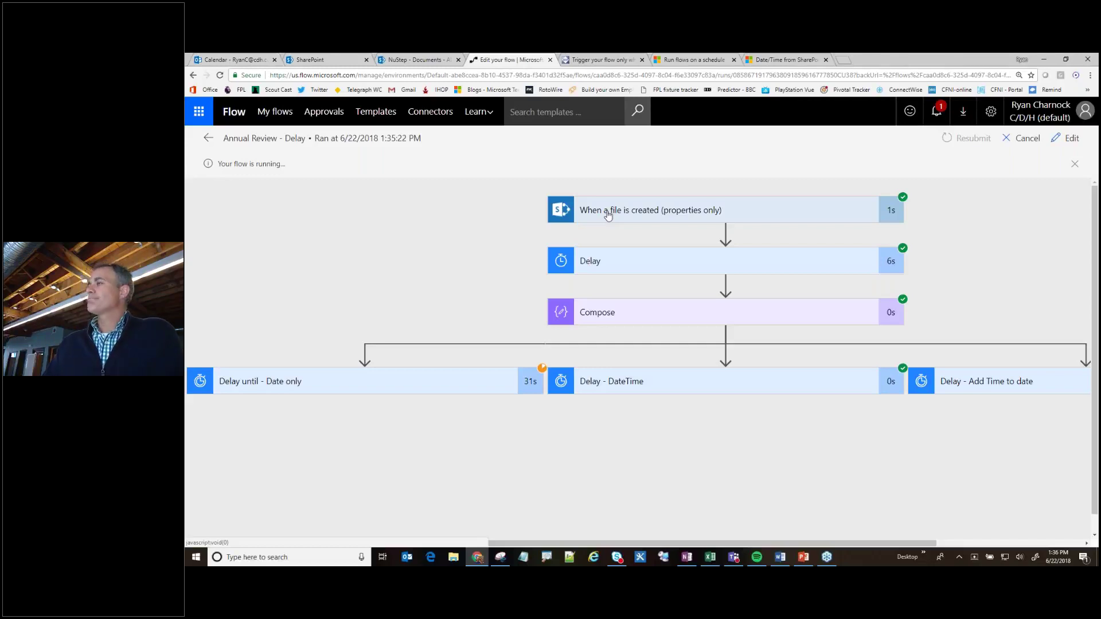
click(602, 268)
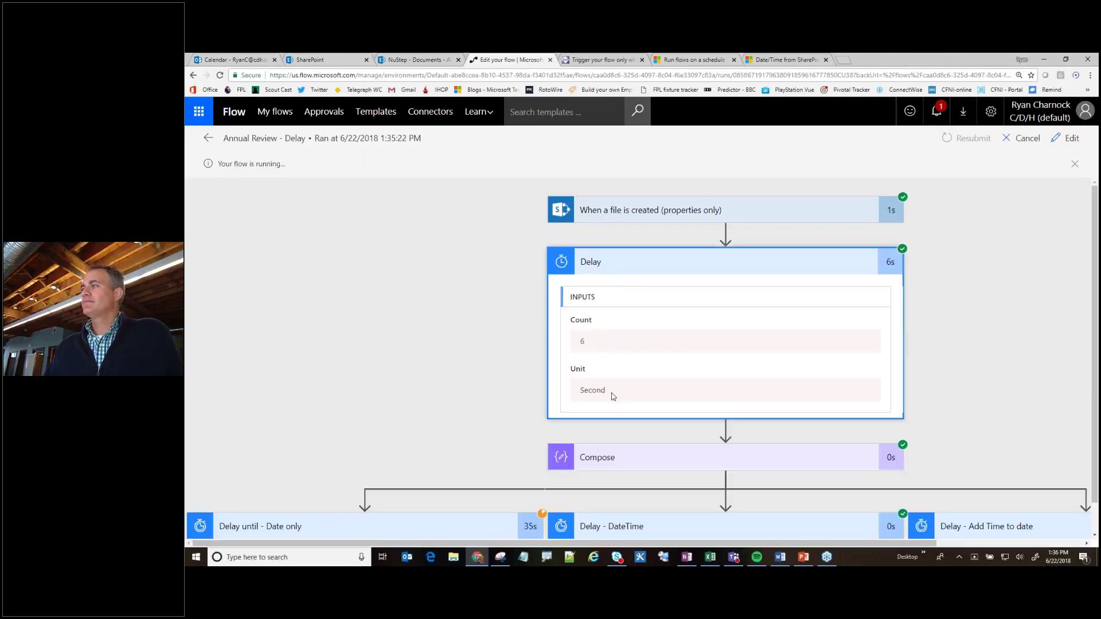
click(628, 270)
click(598, 313)
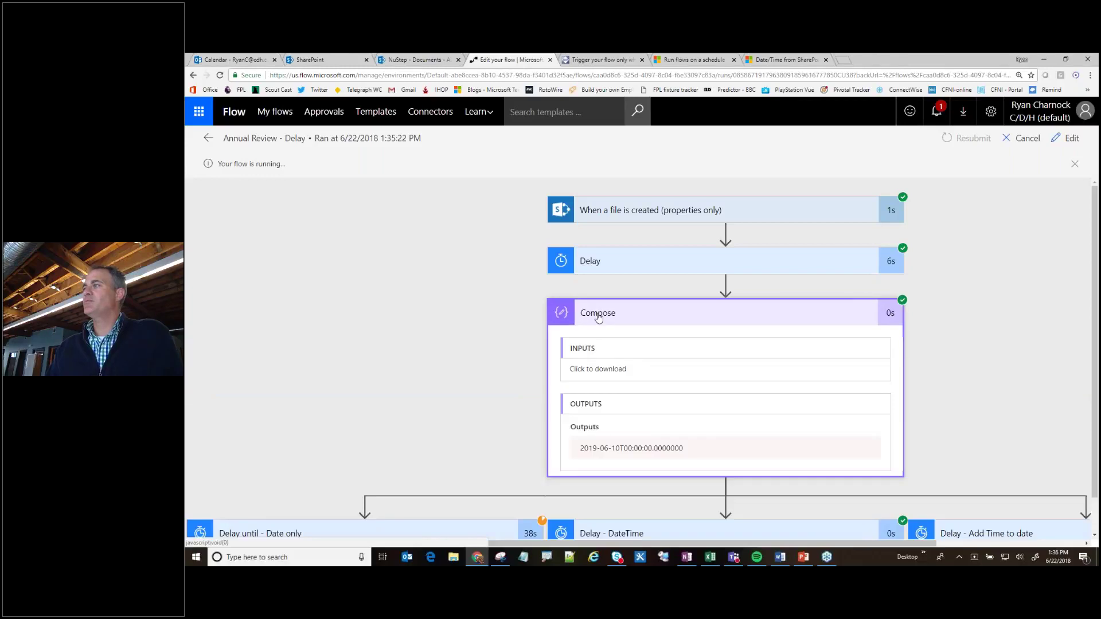
drag(580, 449, 688, 450)
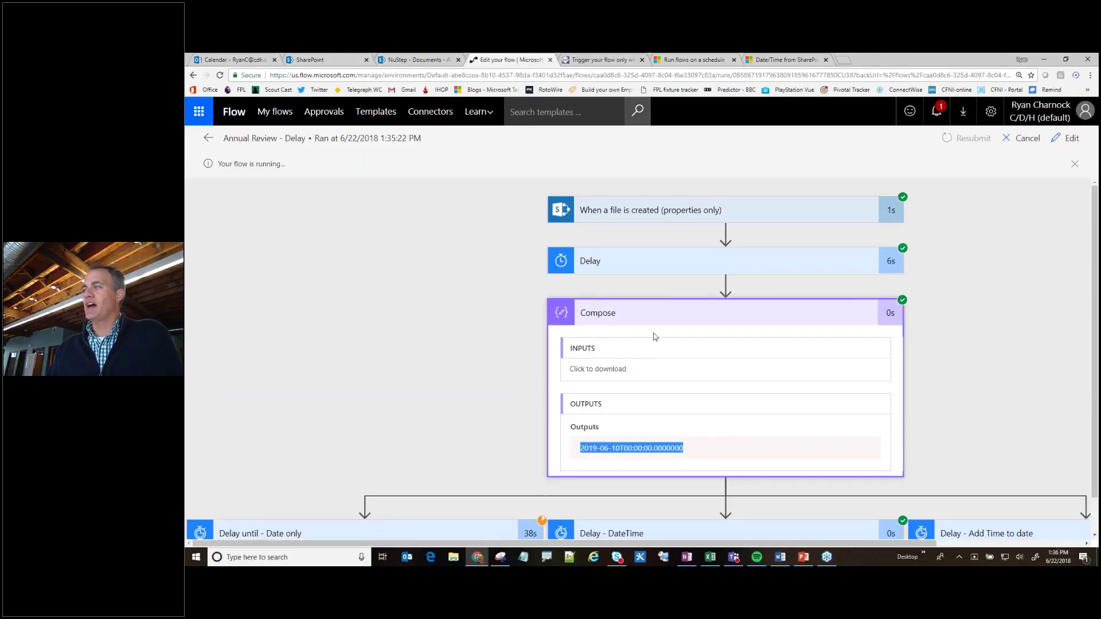
click(616, 320)
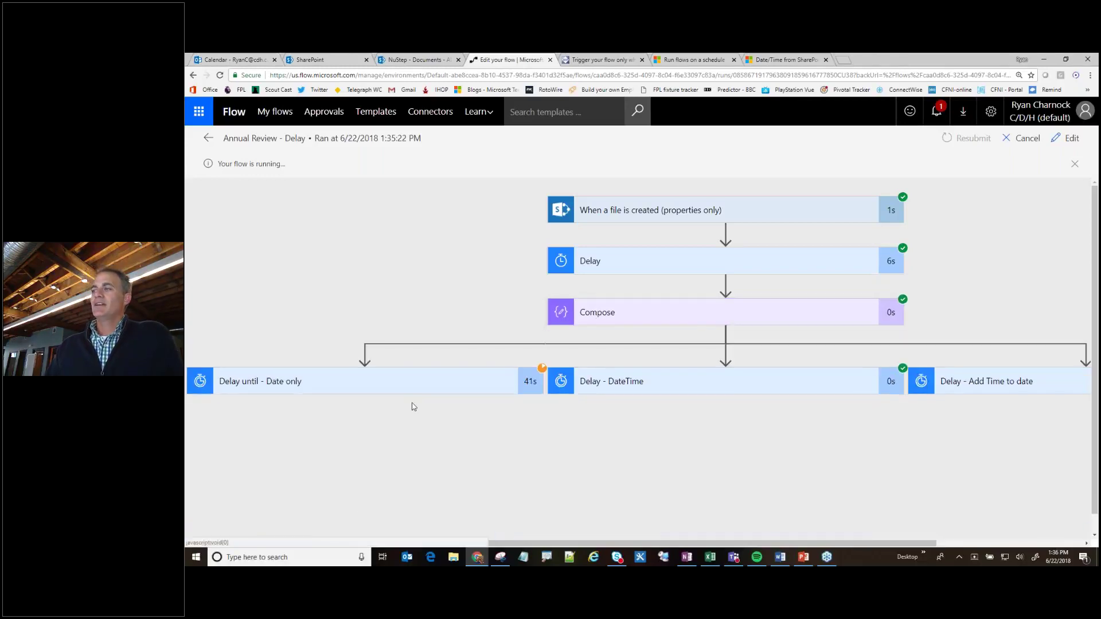
click(341, 364)
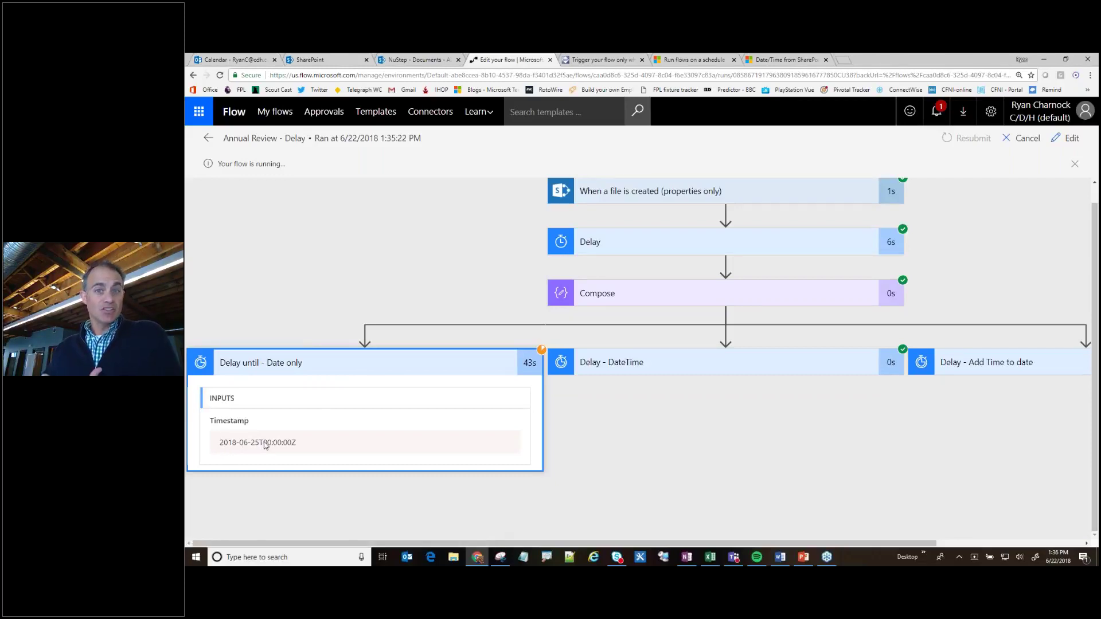
click(470, 370)
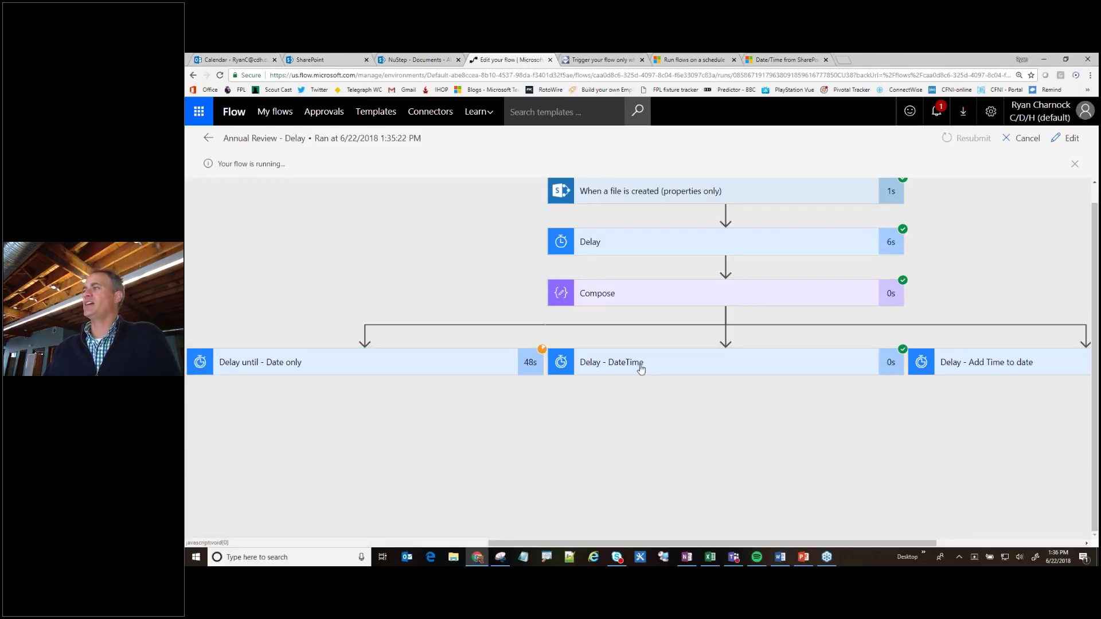
click(639, 367)
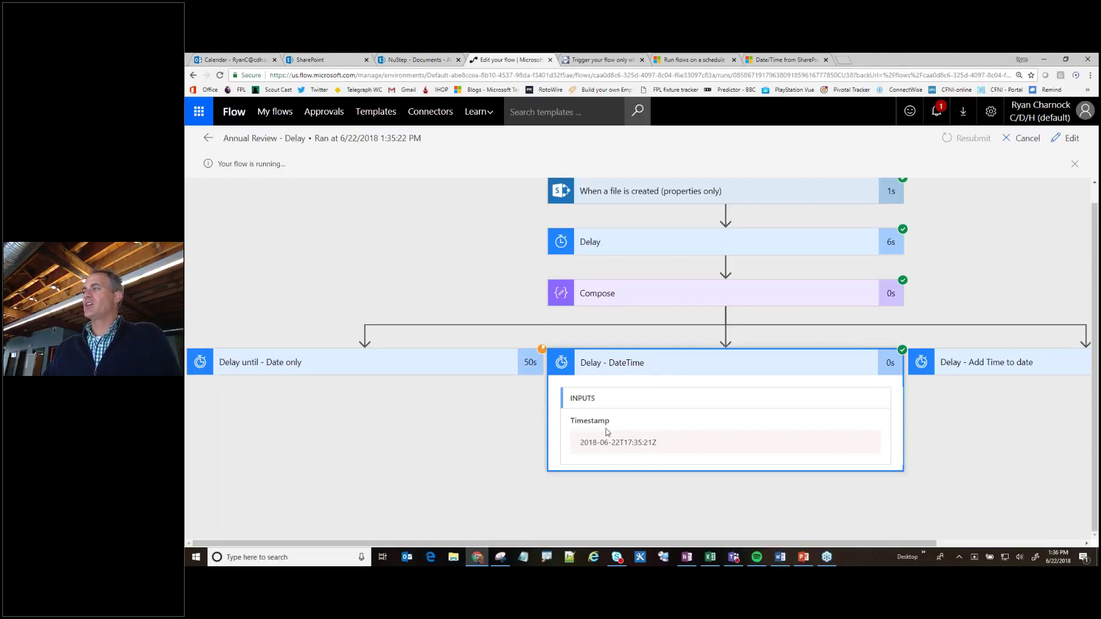
drag(582, 448, 660, 449)
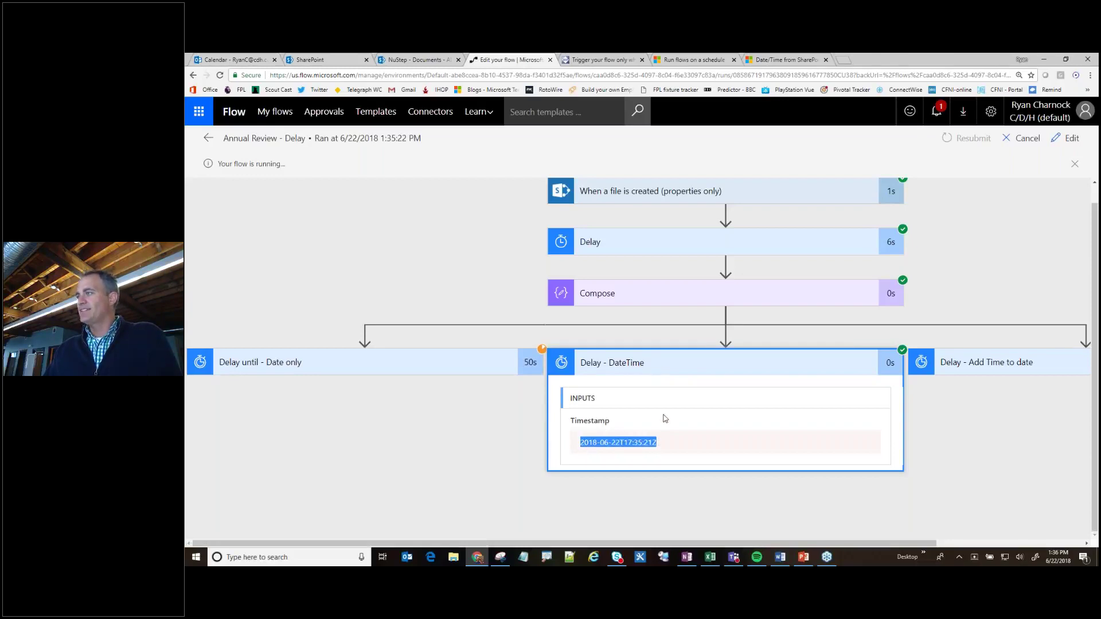
click(622, 364)
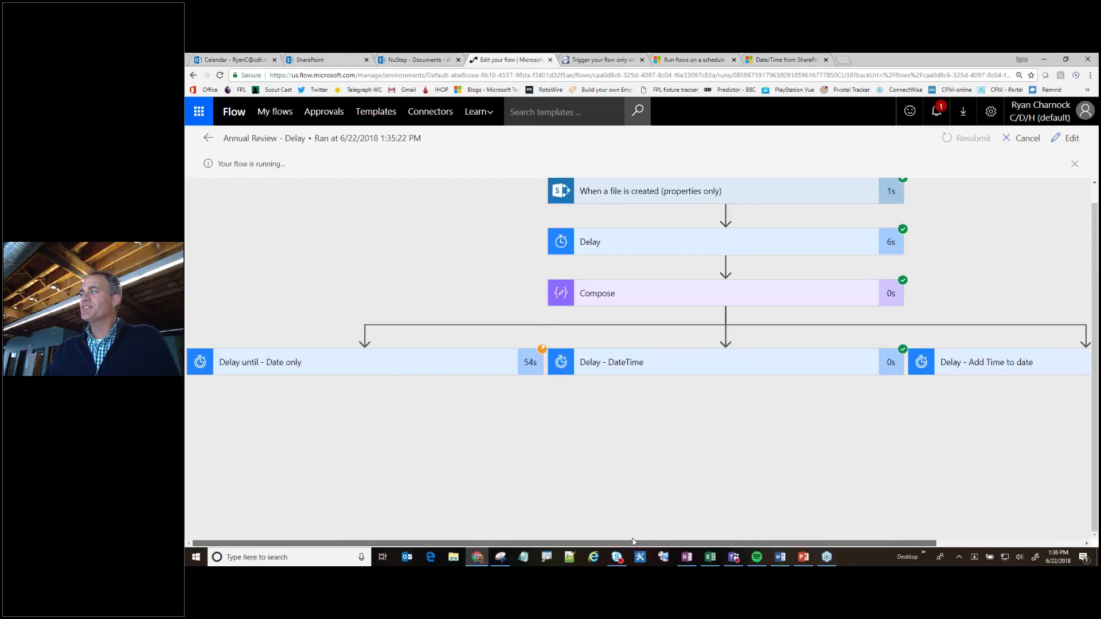
drag(598, 544, 774, 544)
Highlight the Add Time to date BadRequest error about the Consumption SKU's 30-day maximum wait.
click(817, 373)
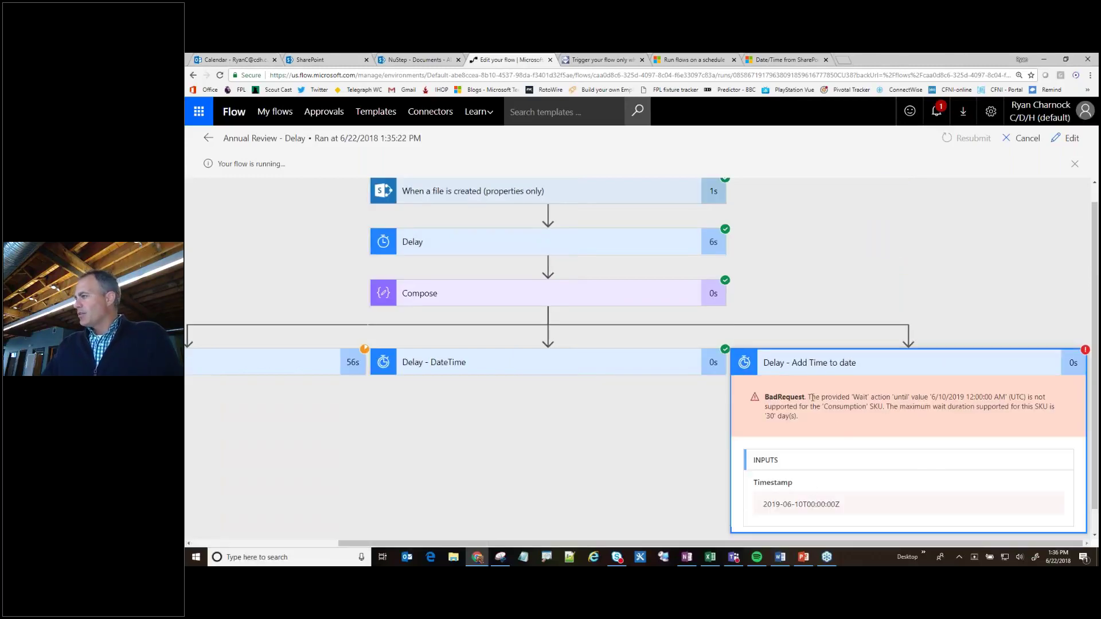
drag(811, 396, 1047, 396)
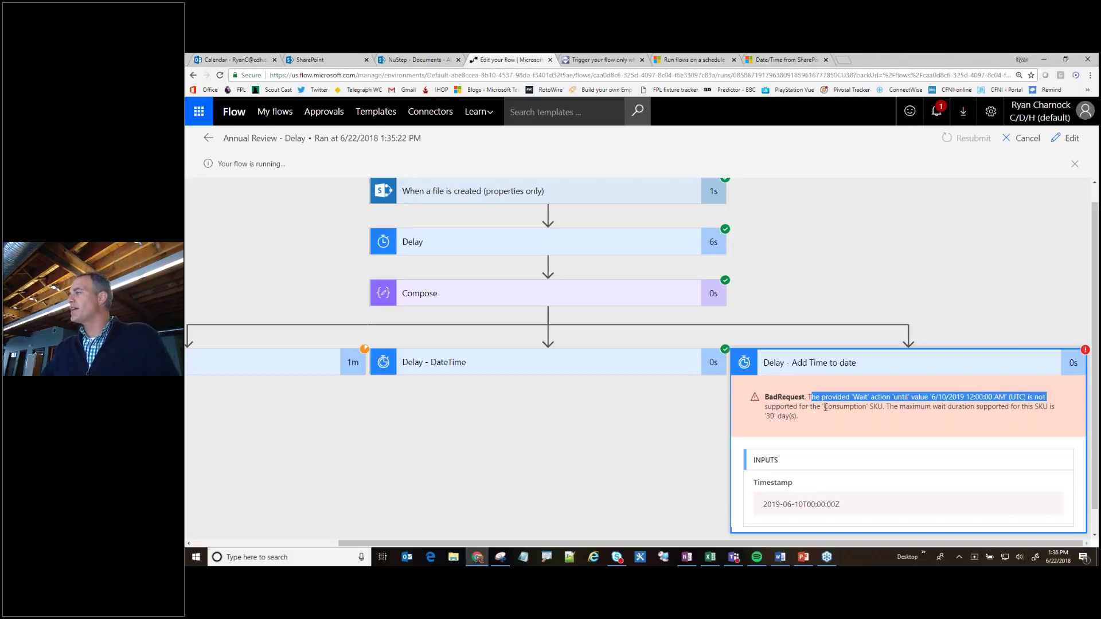
drag(824, 407, 884, 407)
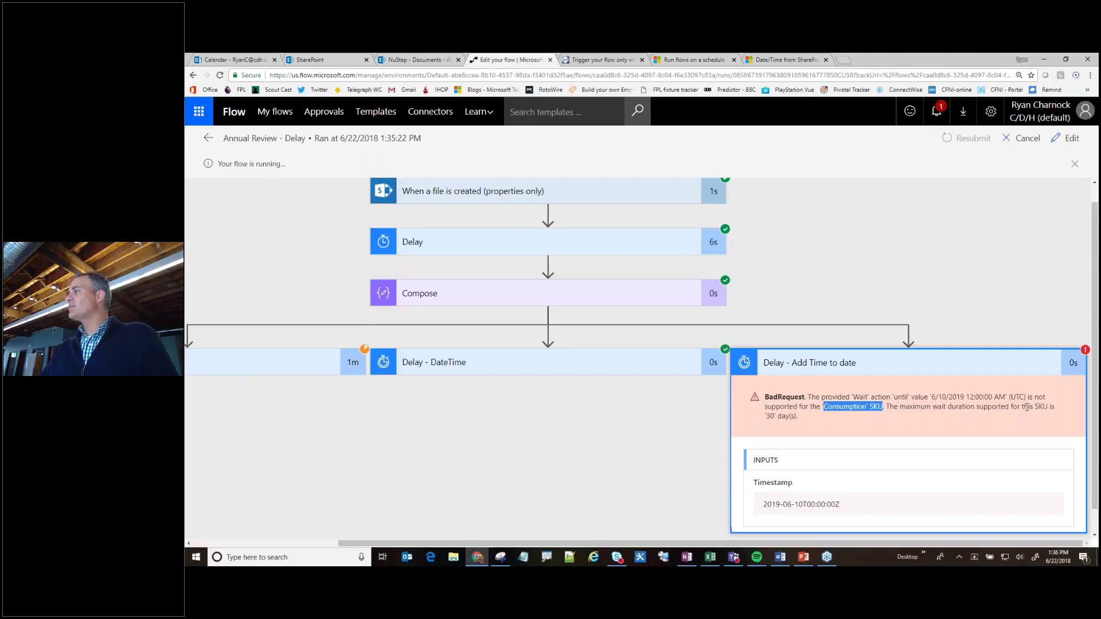
drag(814, 416, 764, 417)
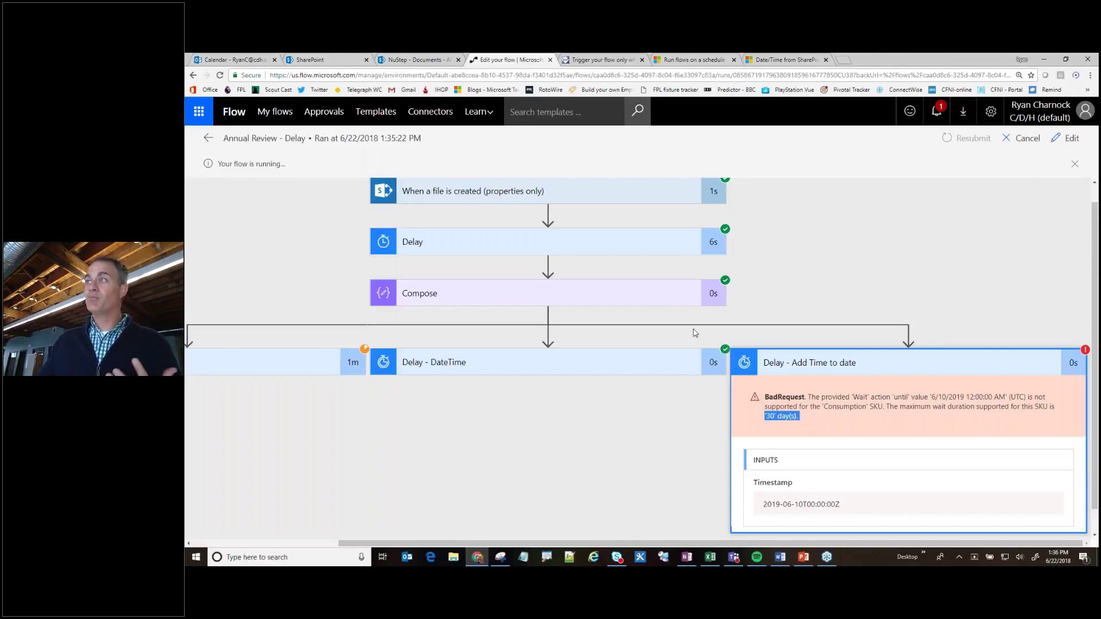
click(208, 138)
Go back to My flows and open the Recurrence Test flow for editing.
click(310, 143)
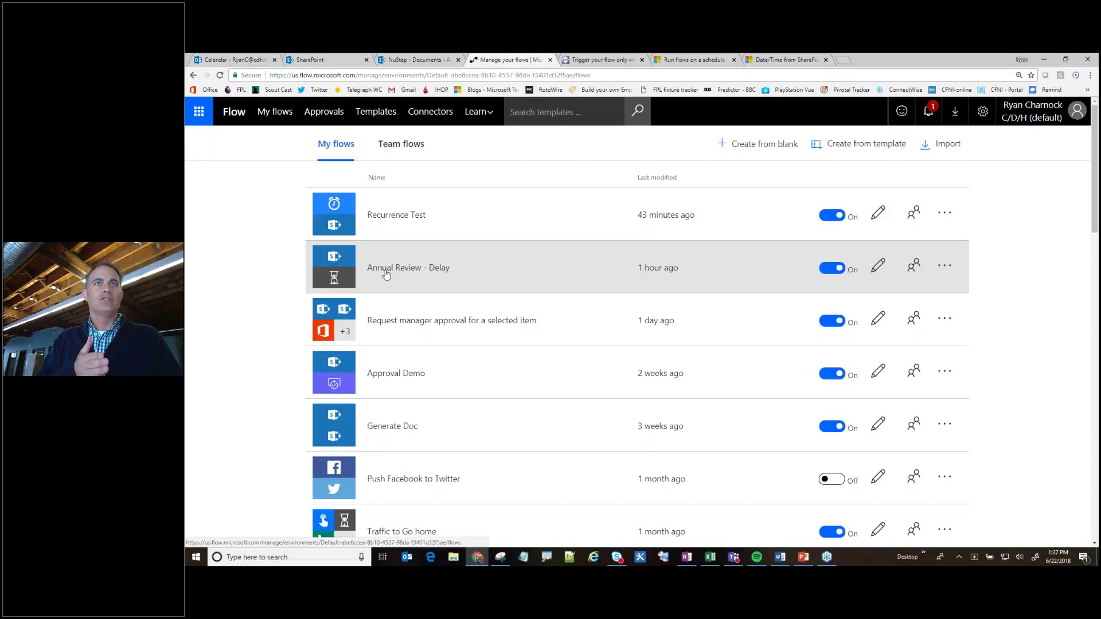
click(369, 214)
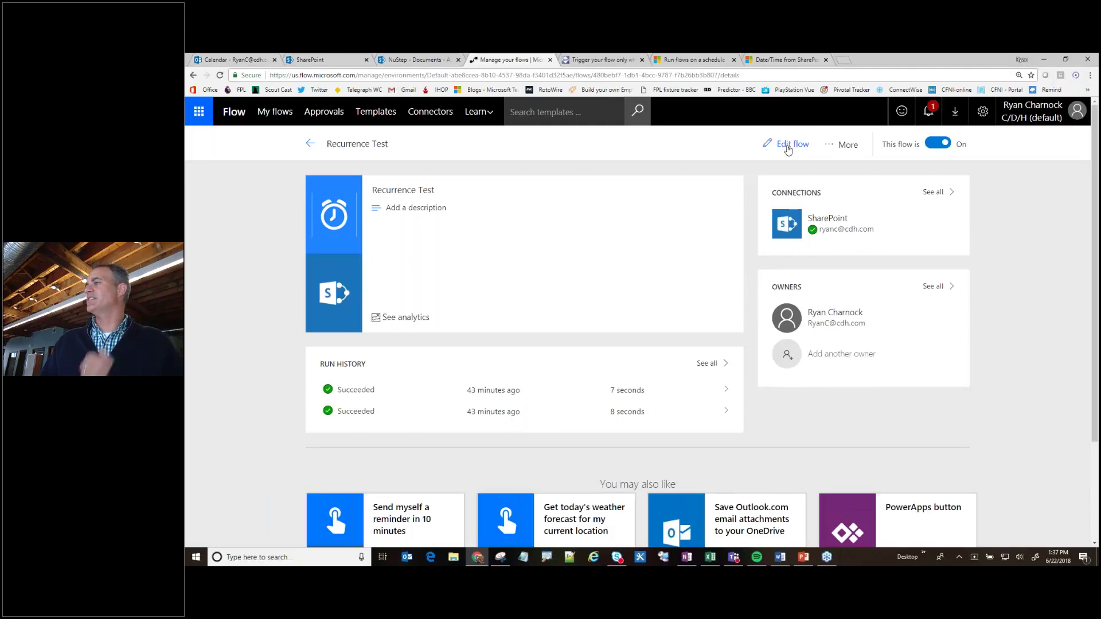
click(788, 147)
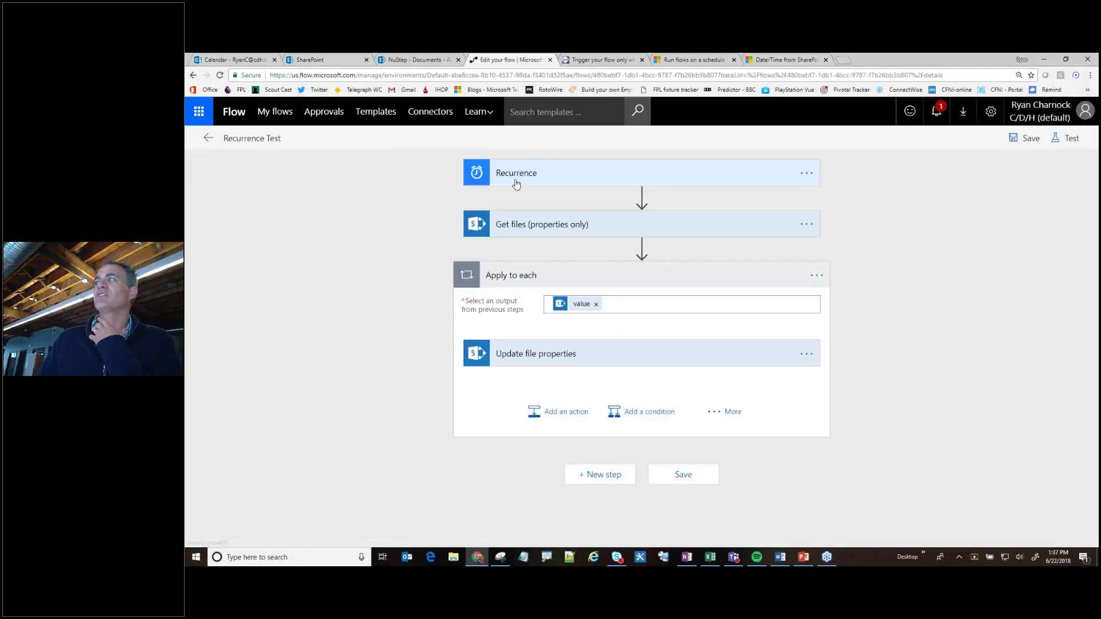
Review the Recurrence trigger's schedule, keeping the frequency at Day.
click(516, 182)
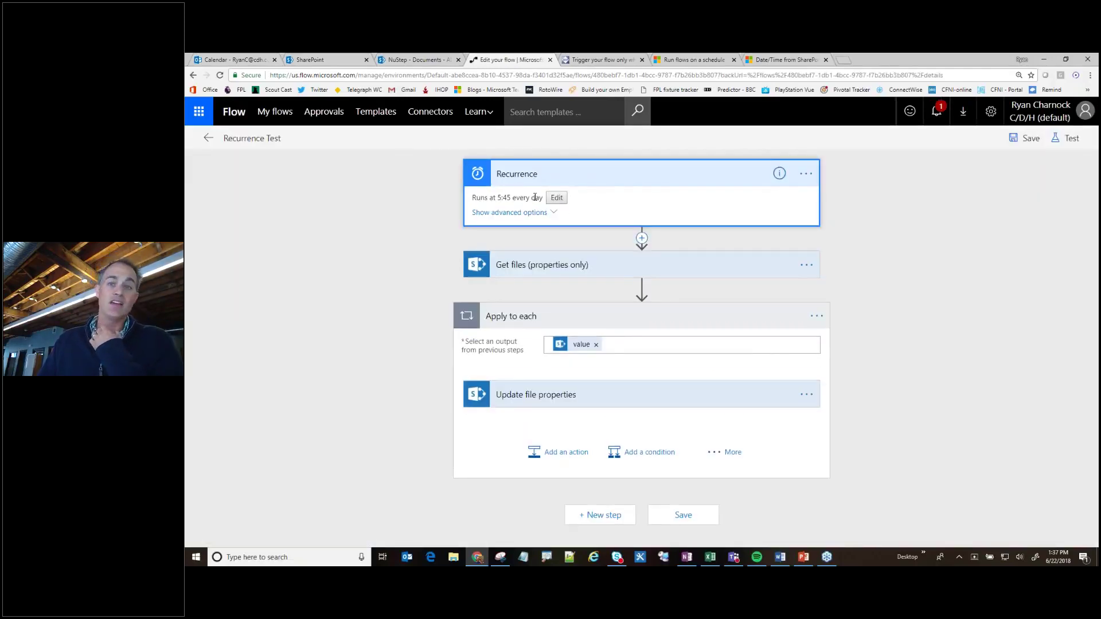
click(561, 200)
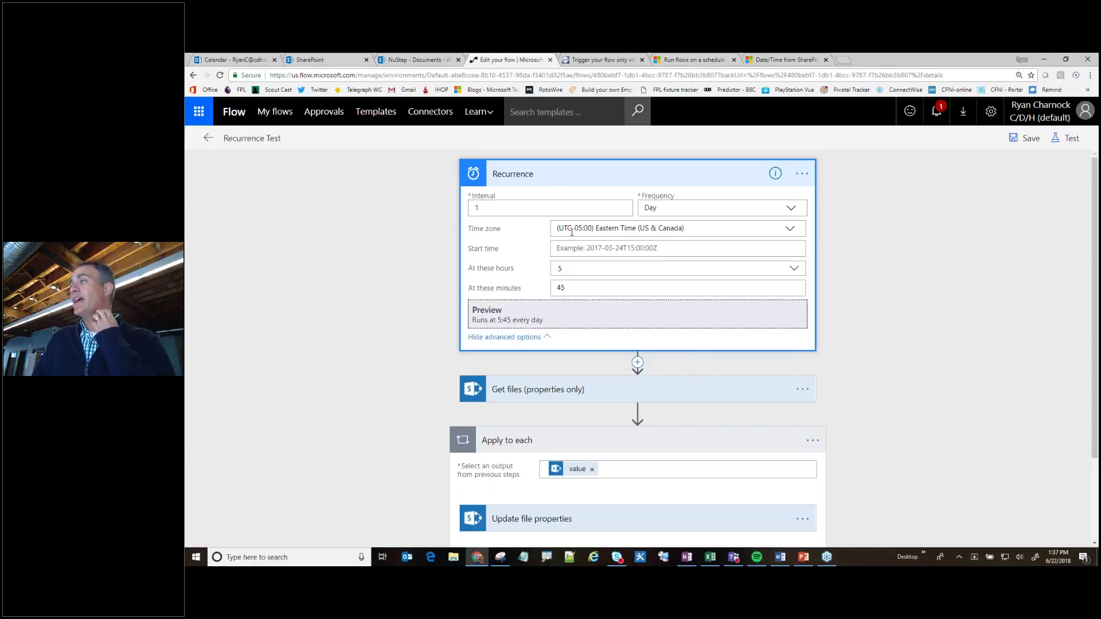
click(730, 208)
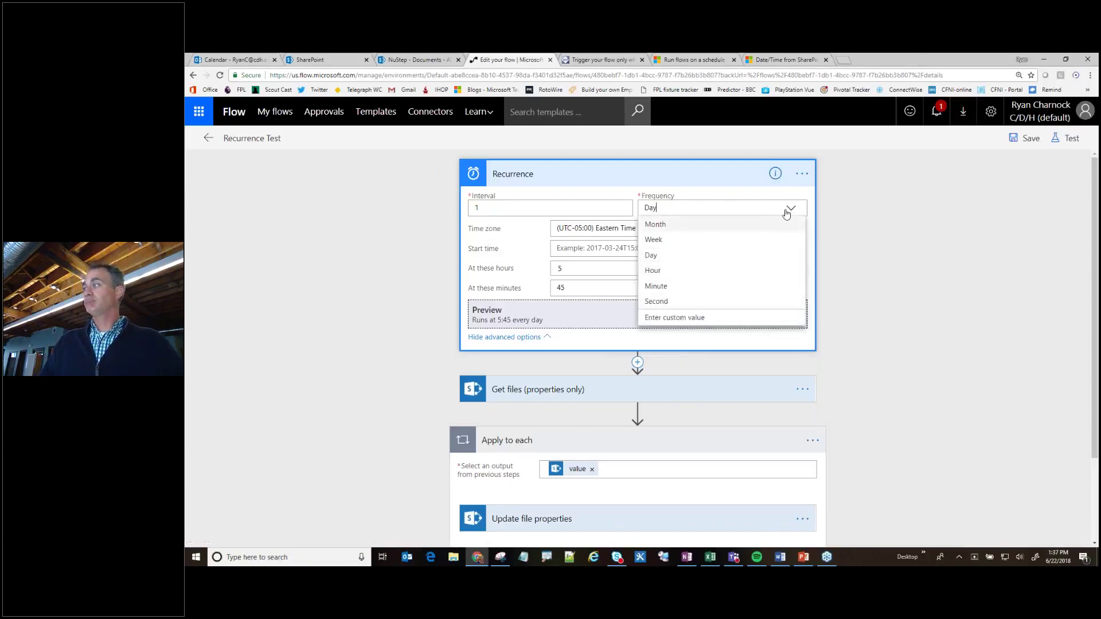
click(491, 228)
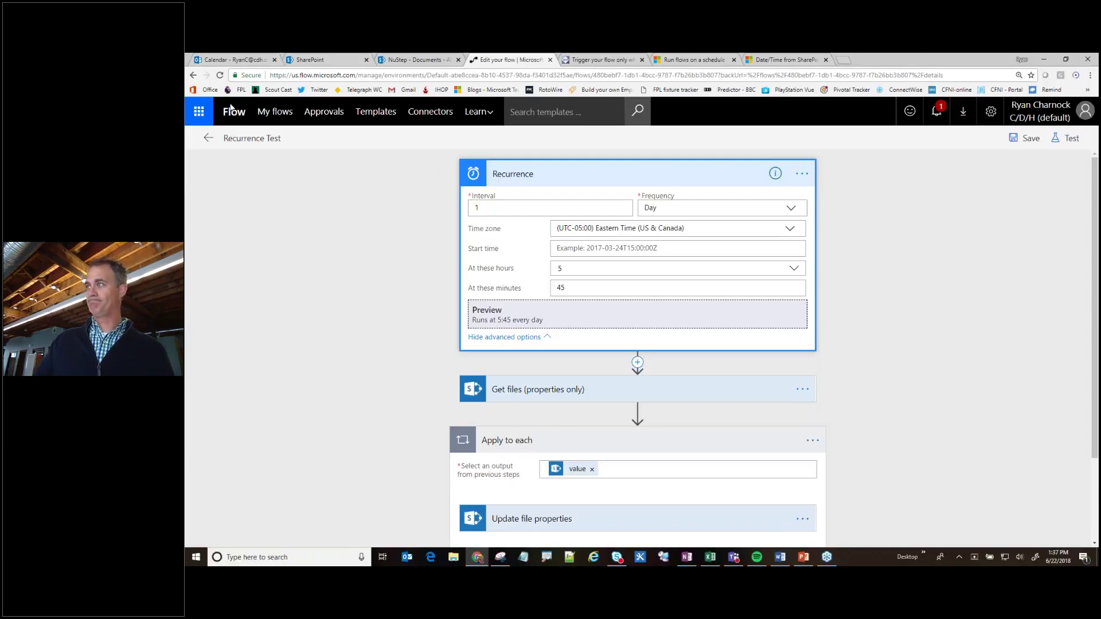
click(515, 173)
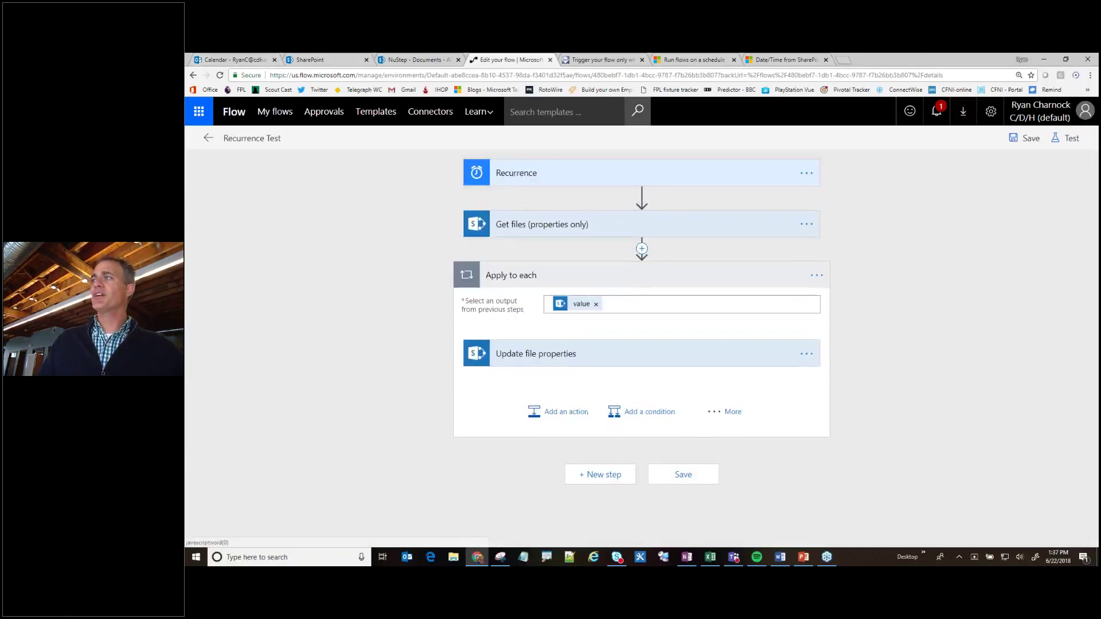
Review the Get files and Update file properties Log fields, then start a test run.
click(507, 228)
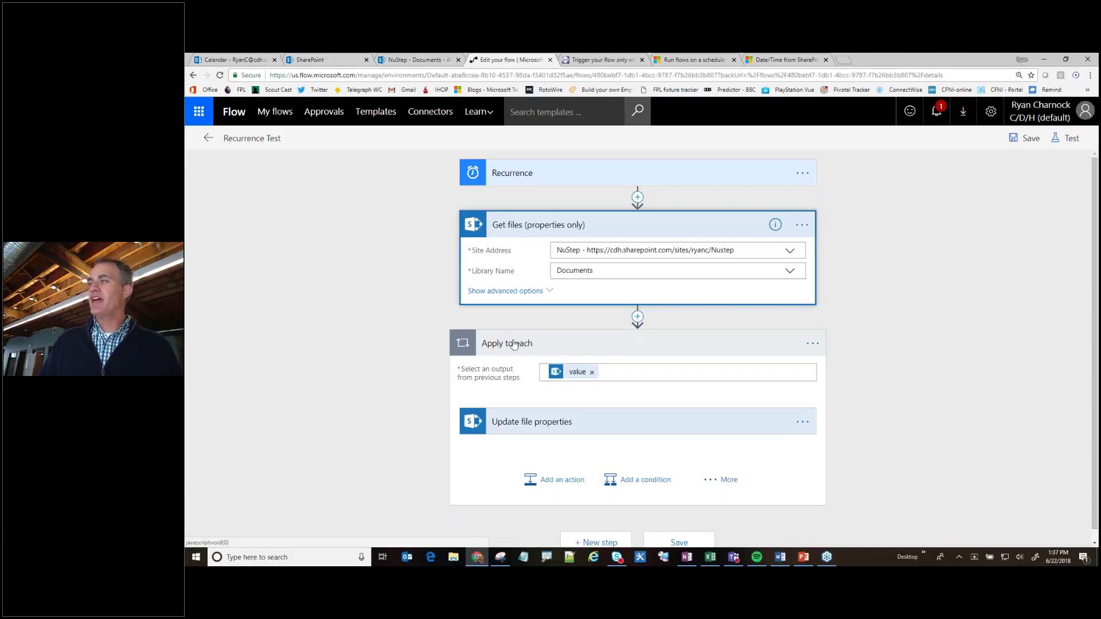
click(548, 434)
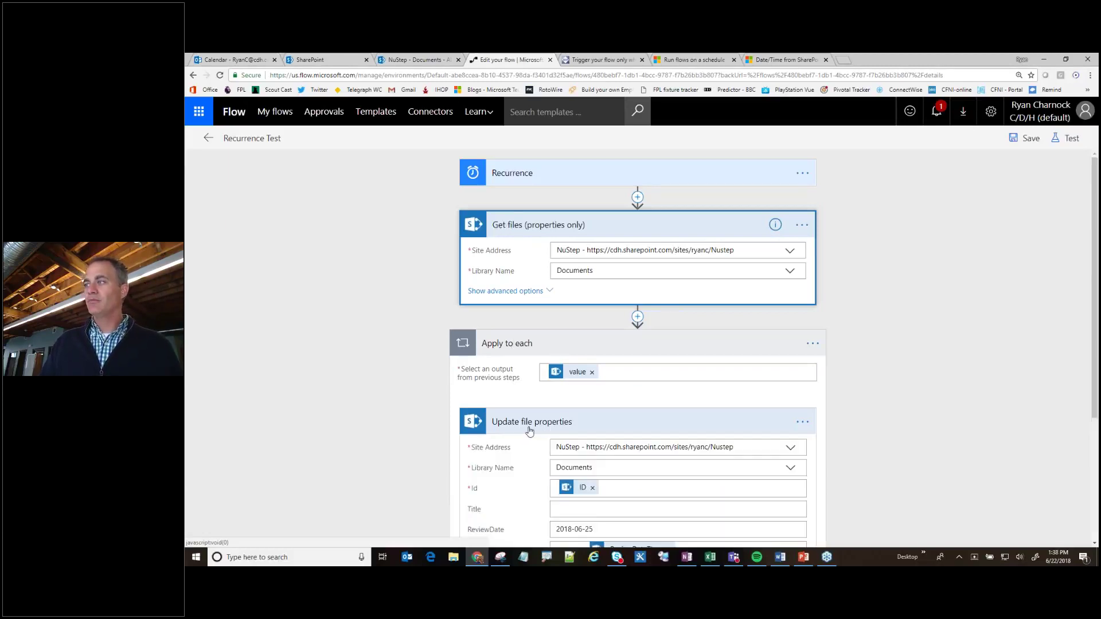
scroll(504, 429, down, 2)
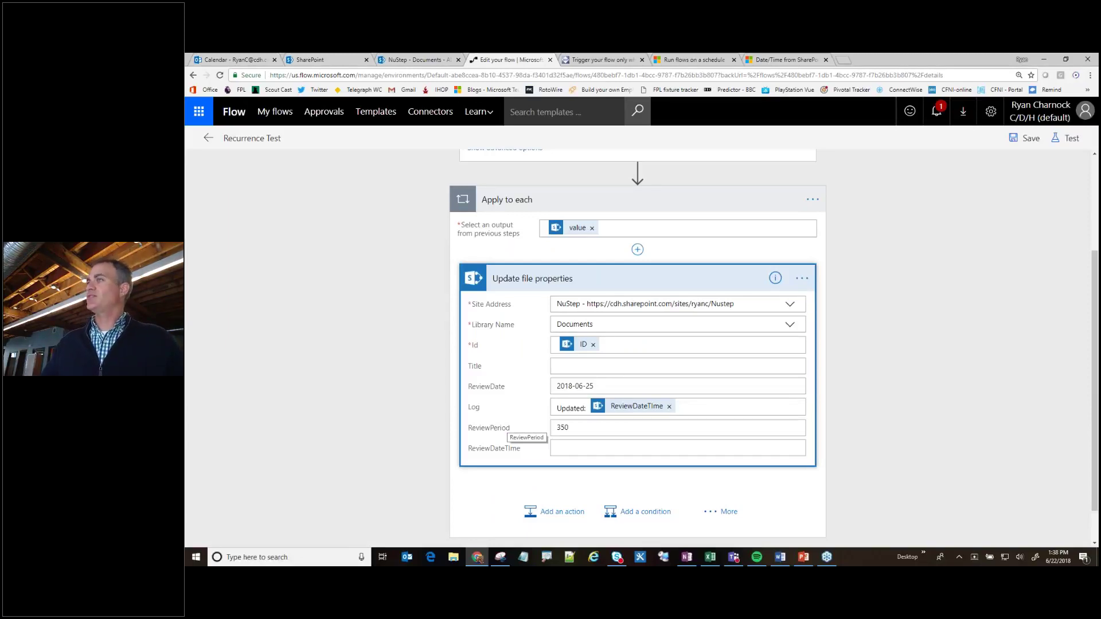
click(1061, 139)
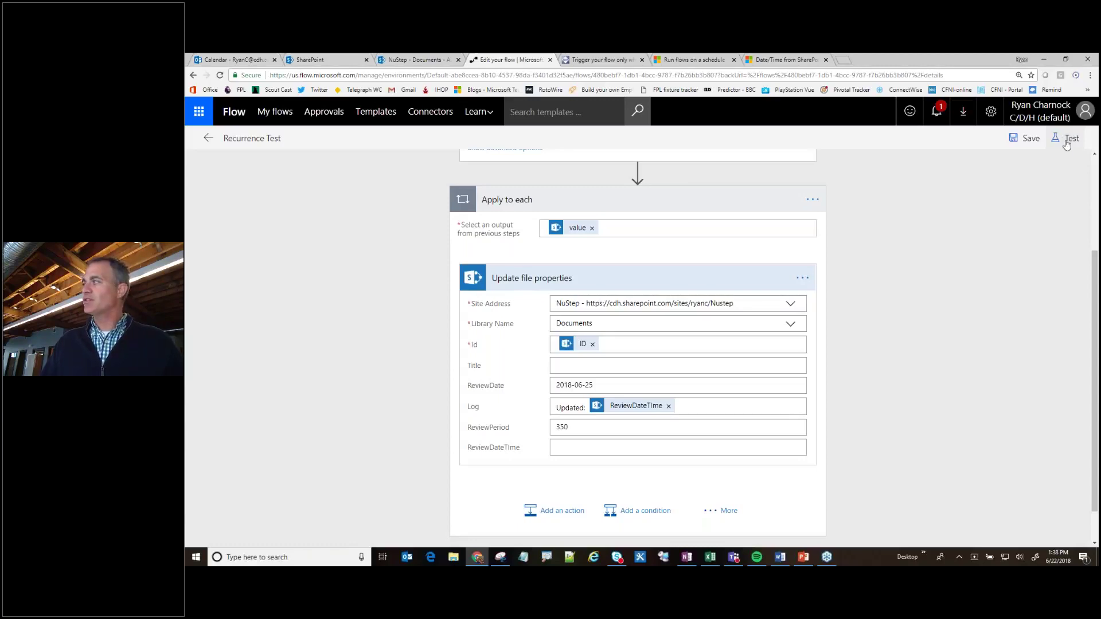
click(1066, 143)
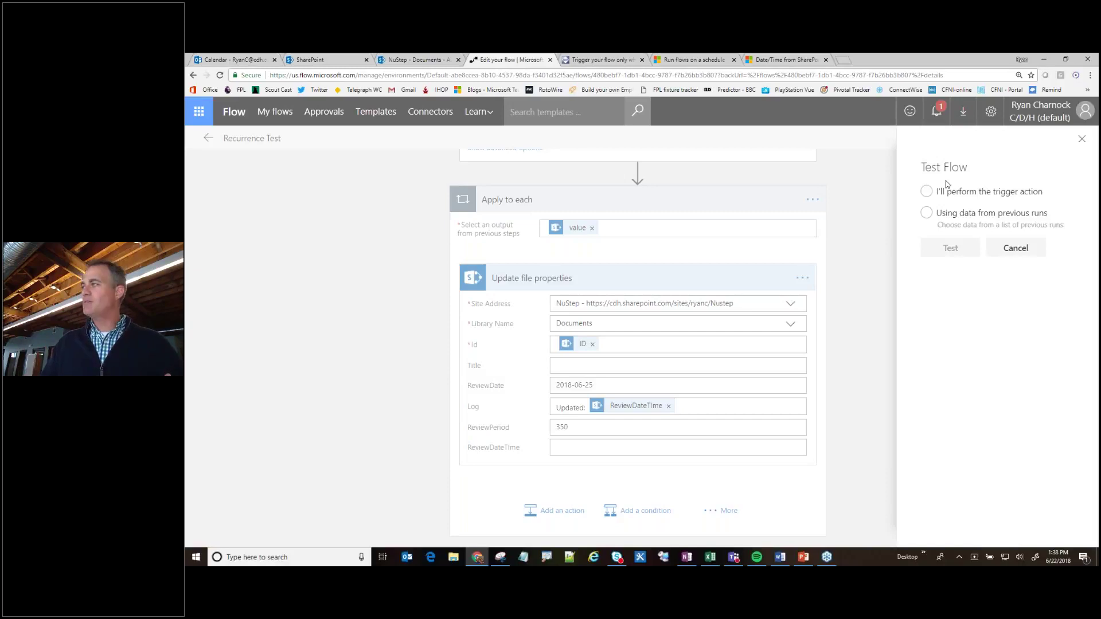
Run a test of the Recurrence Test flow, triggering it manually.
click(926, 191)
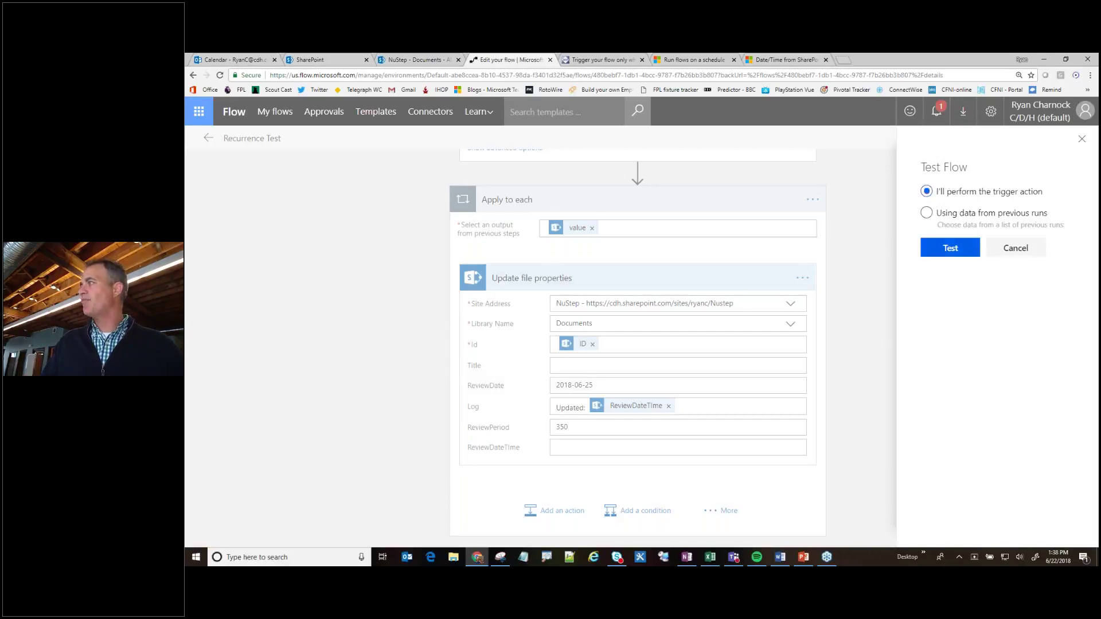
click(950, 247)
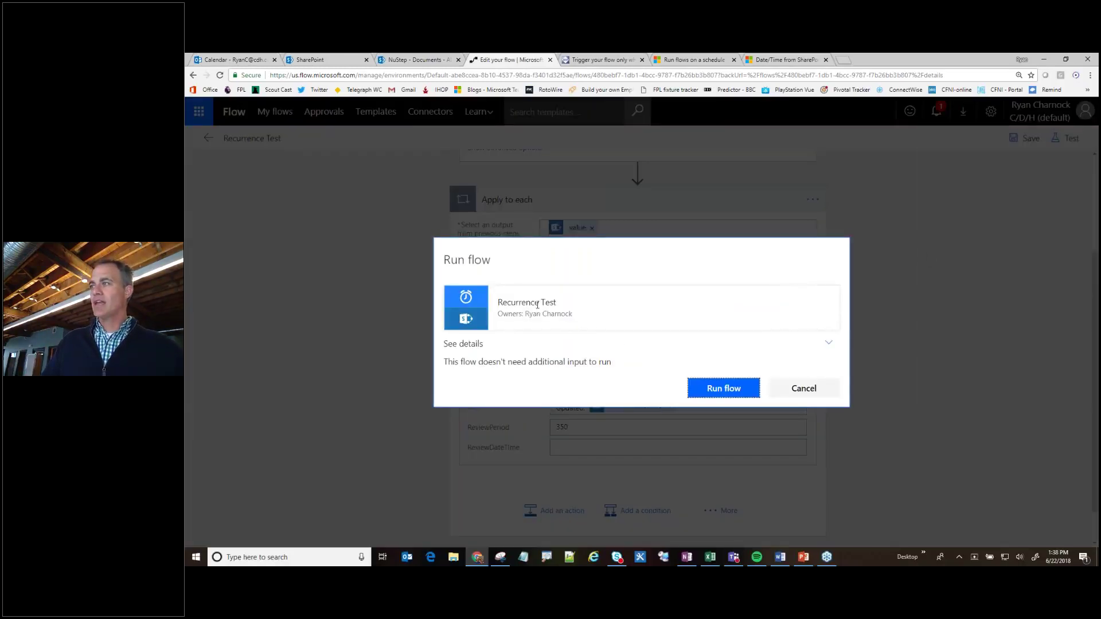
click(721, 394)
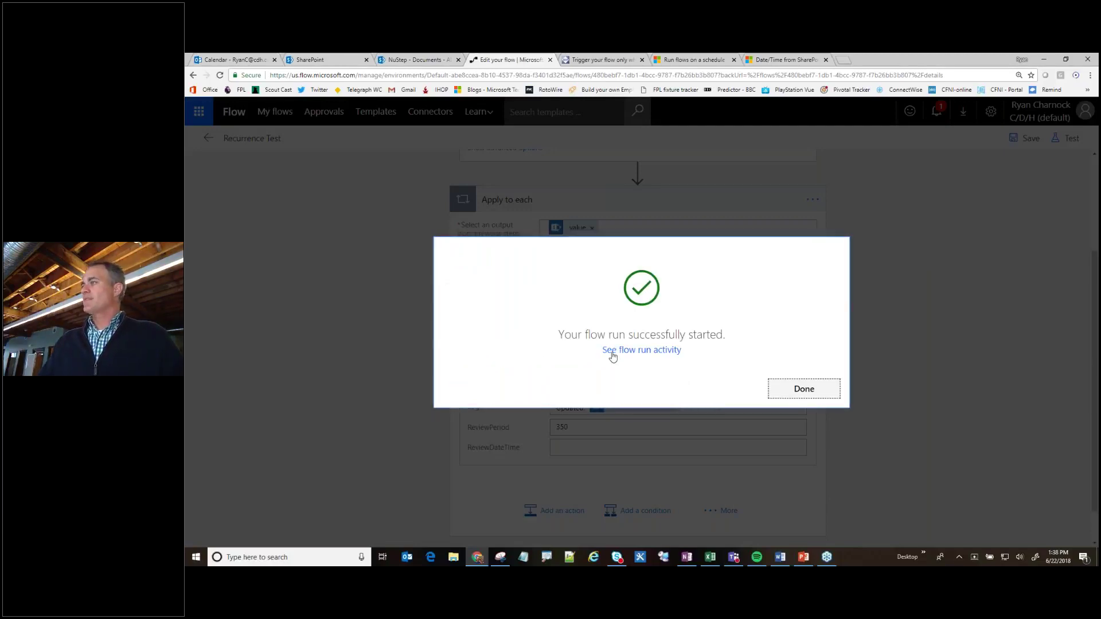
Open the latest successful run and inspect the Get files and Update file properties steps.
click(633, 351)
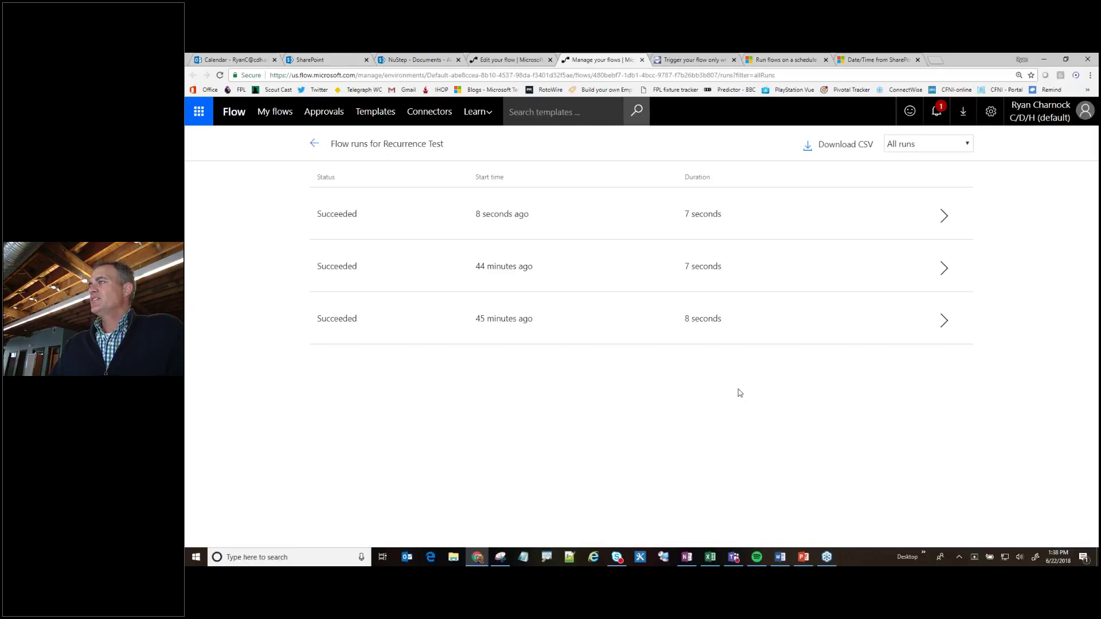
click(853, 216)
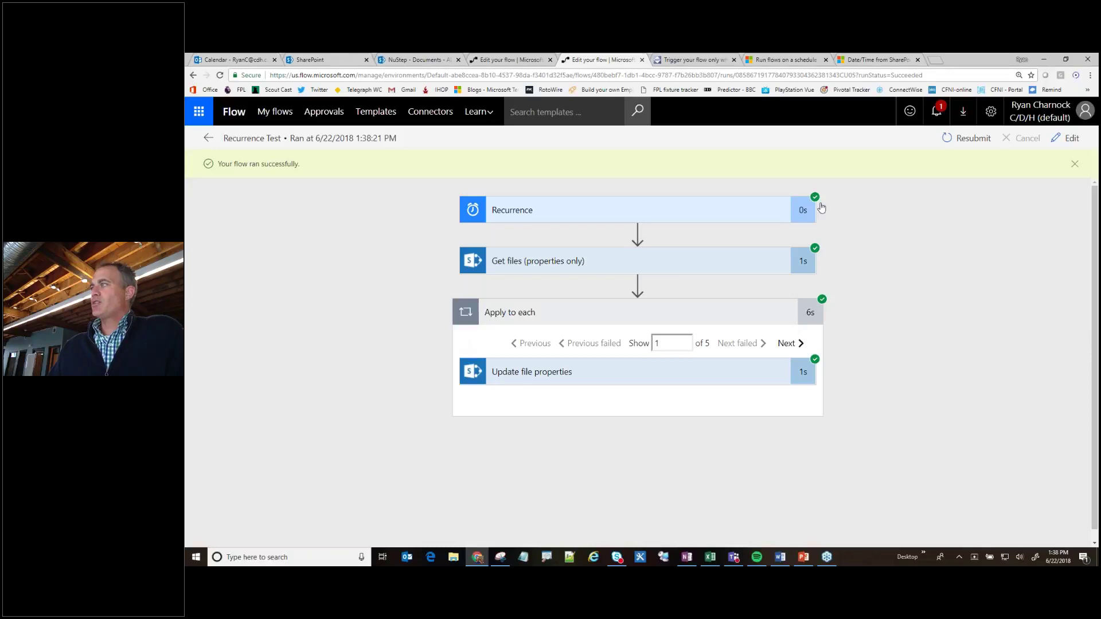
click(524, 262)
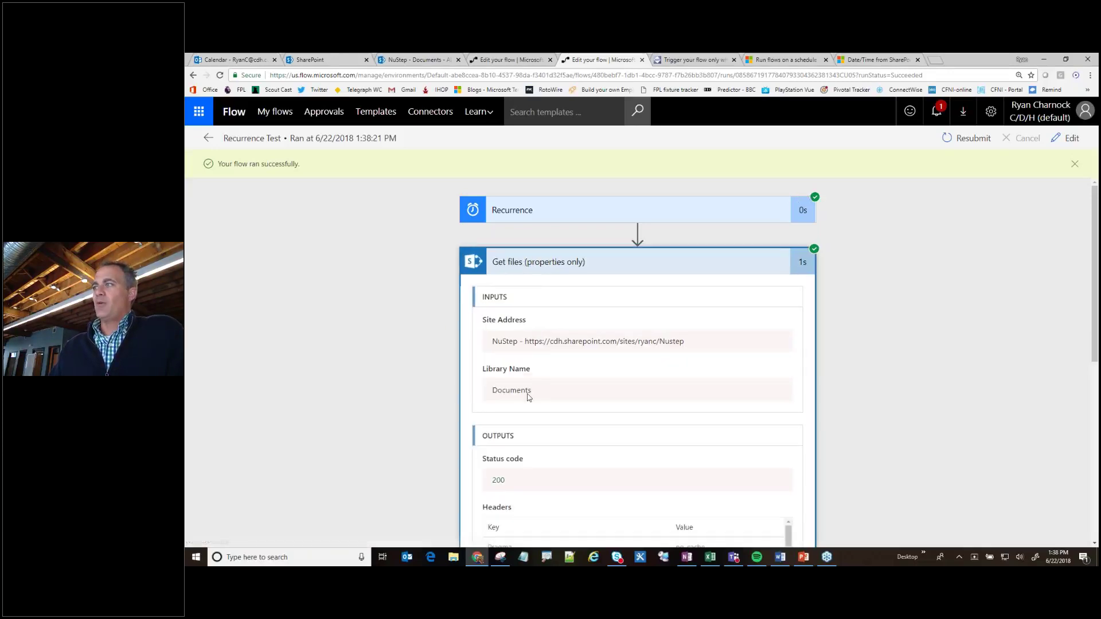
click(533, 265)
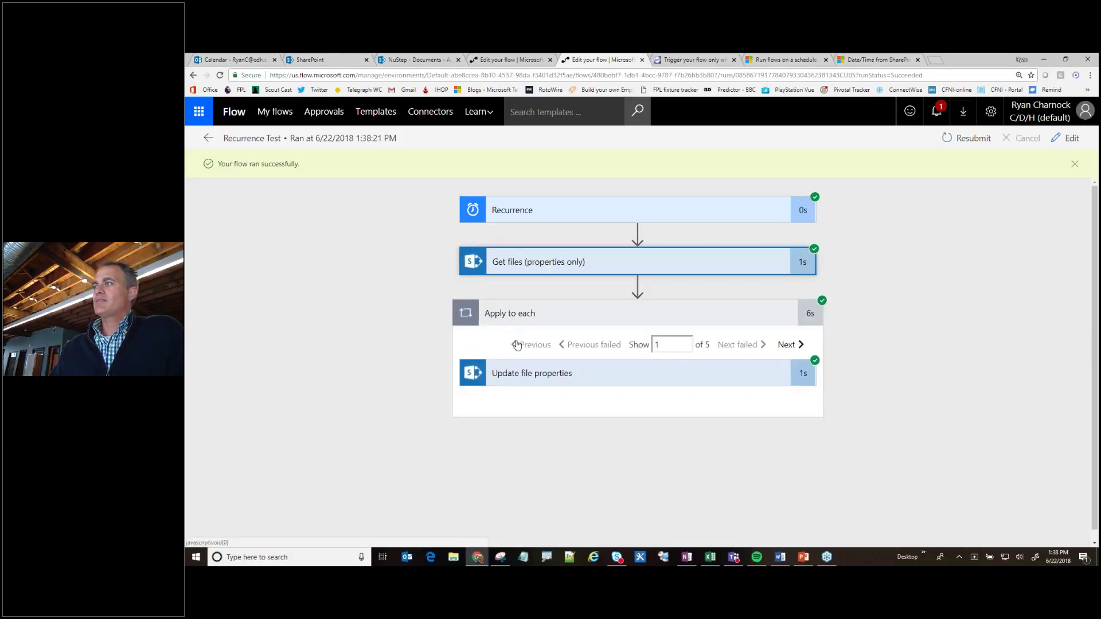
click(724, 373)
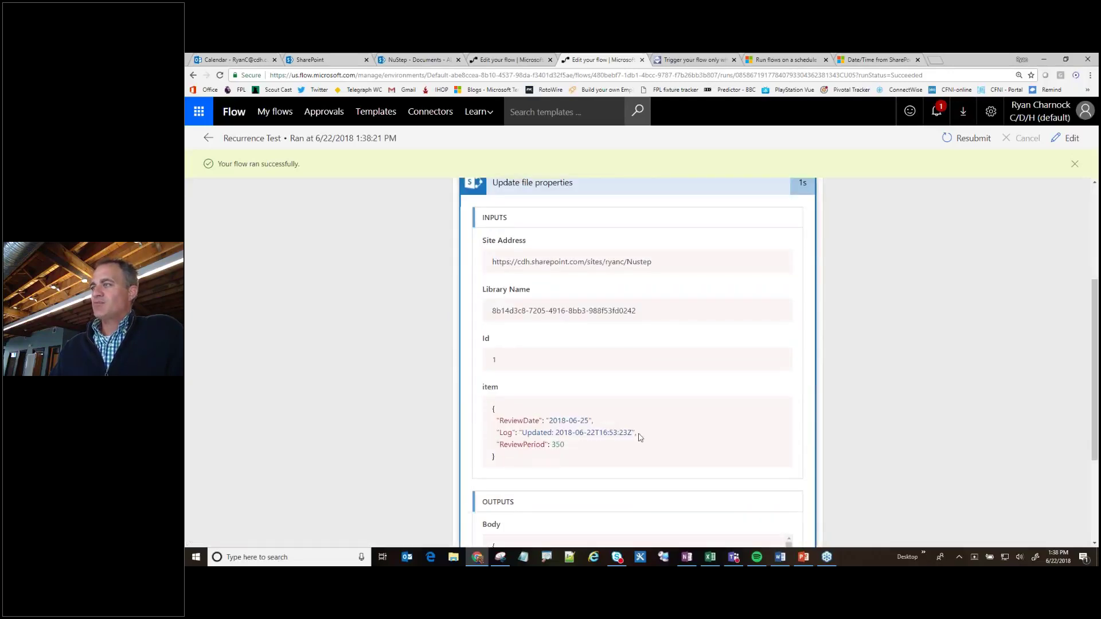
scroll(593, 453, up, 3)
key(ctrl+shift+Tab)
key(ctrl+shift+Tab)
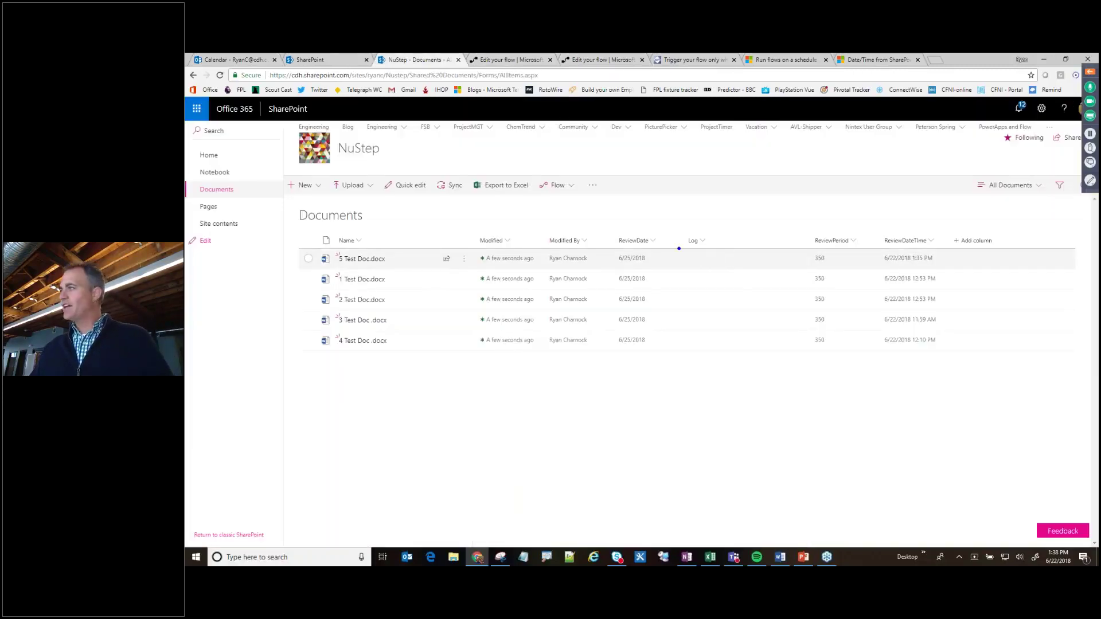
Highlight the empty Log column with on-screen annotations, then clear them.
mouse_move(667, 244)
mouse_down()
mouse_move(783, 278)
mouse_move(802, 376)
mouse_up()
drag(718, 264, 781, 245)
mouse_move(765, 280)
mouse_down()
mouse_move(732, 279)
mouse_move(712, 303)
mouse_move(714, 350)
mouse_up()
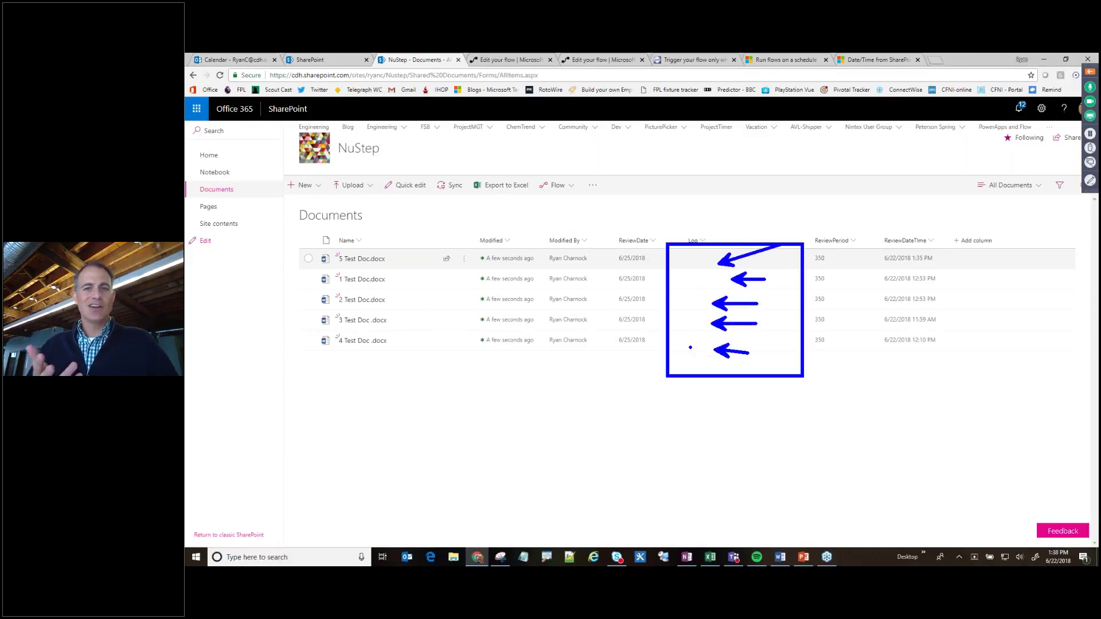
key(Escape)
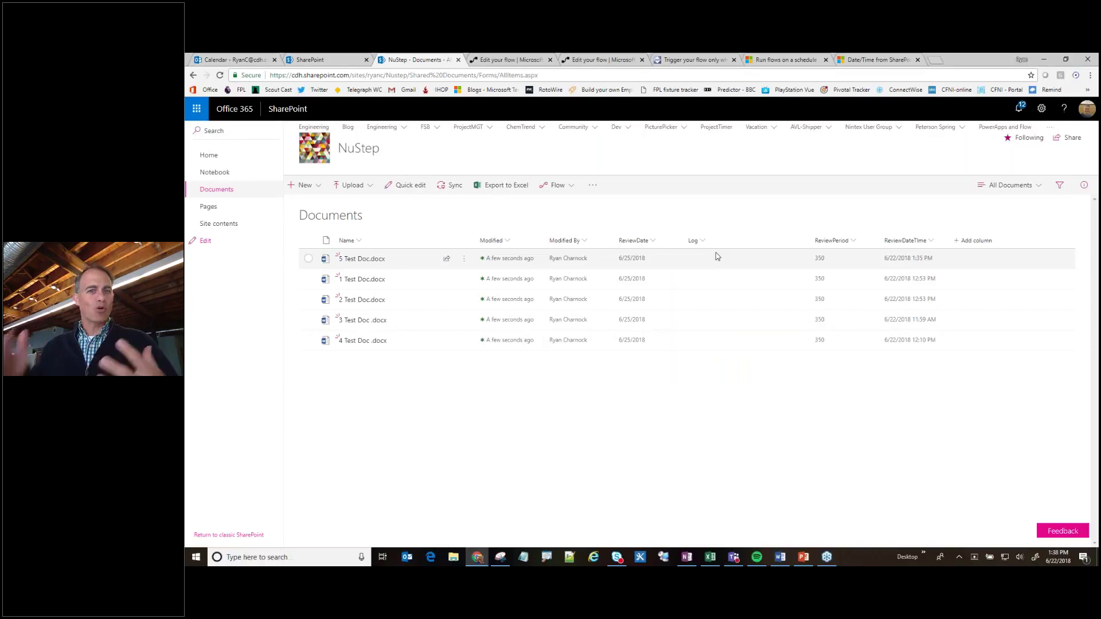
Reload the library to show the Updated Log values, then return to the flow's run view.
click(220, 76)
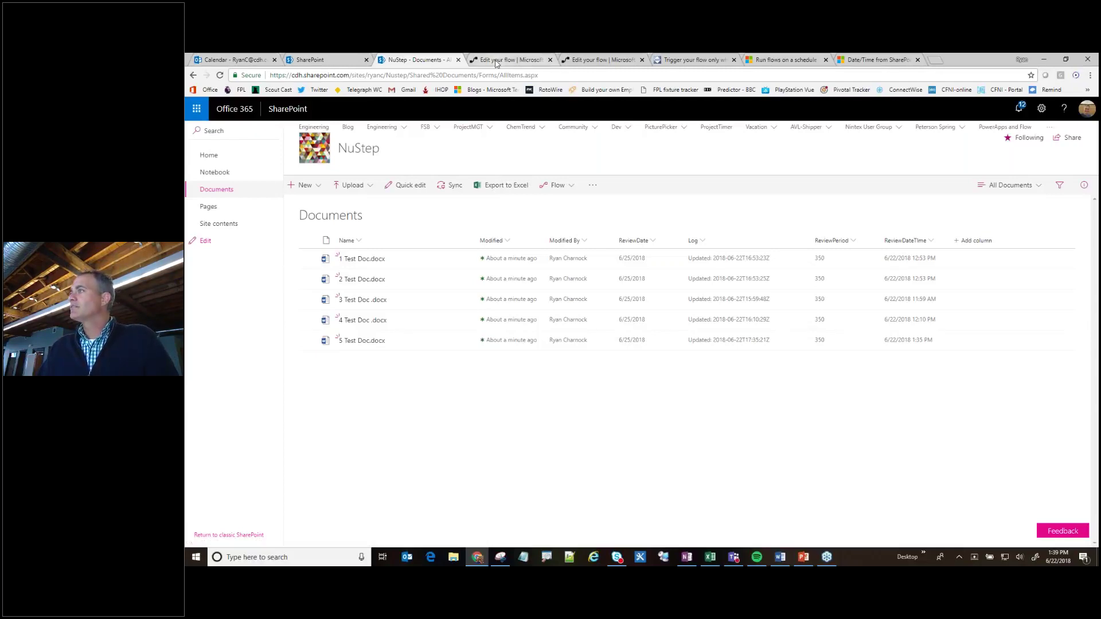
click(505, 60)
click(805, 383)
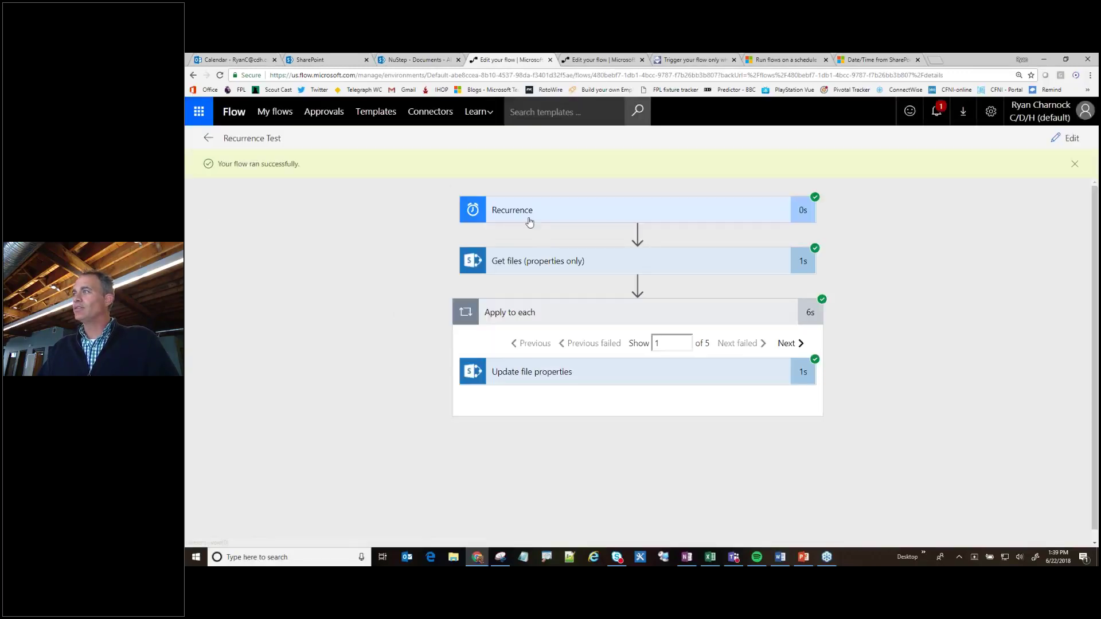
Expand the Recurrence inputs (Day, interval 1), then show slide 4 of Triggered.pptx in PowerPoint.
click(526, 217)
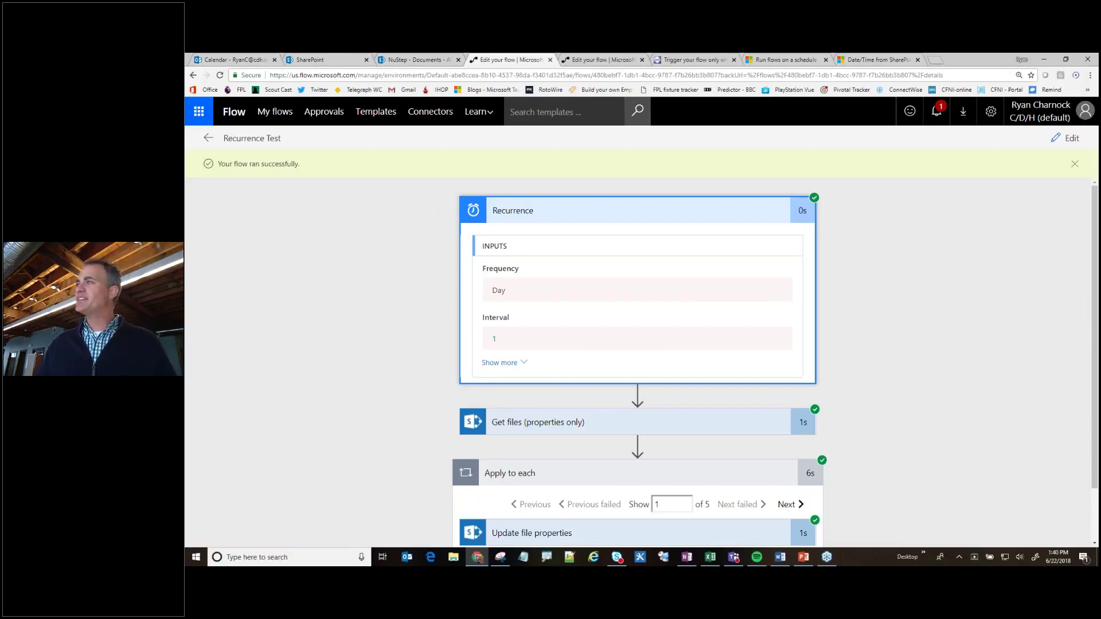
click(802, 556)
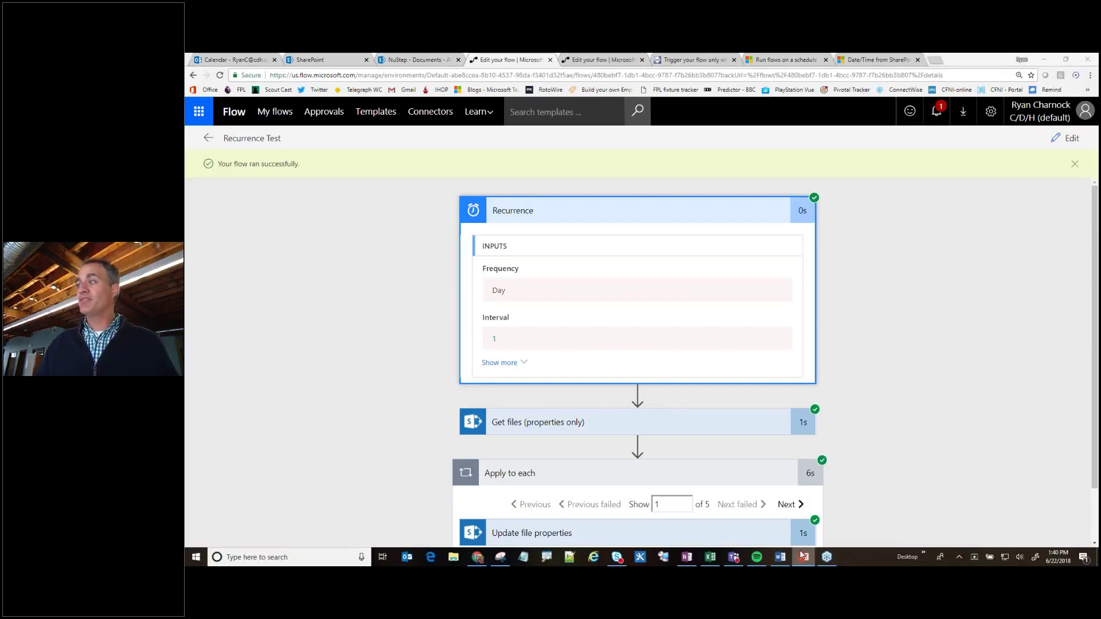
click(310, 391)
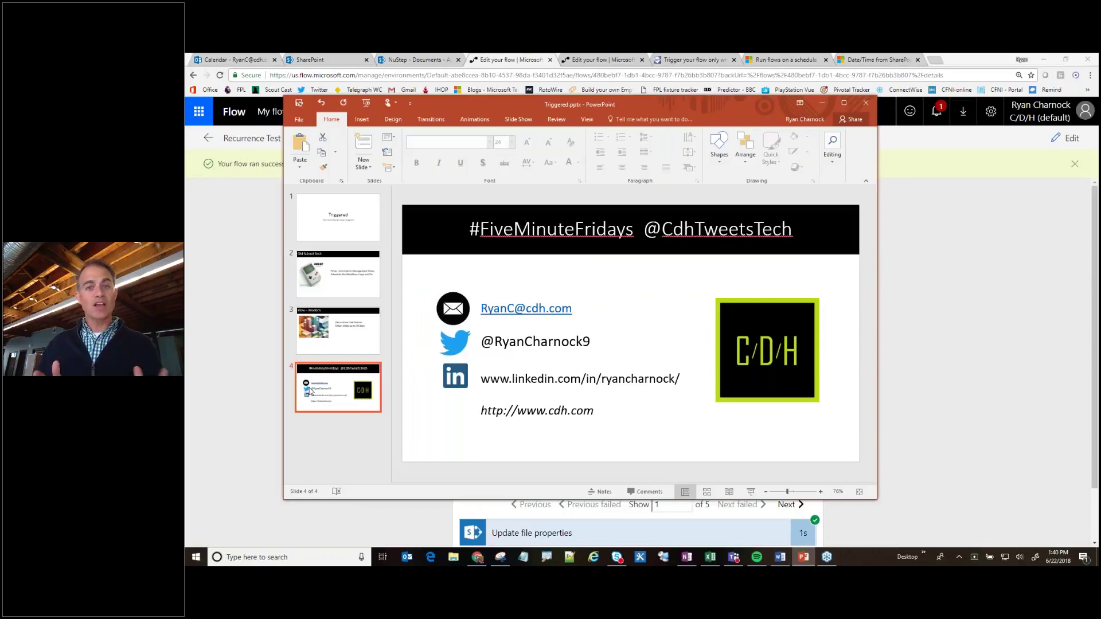